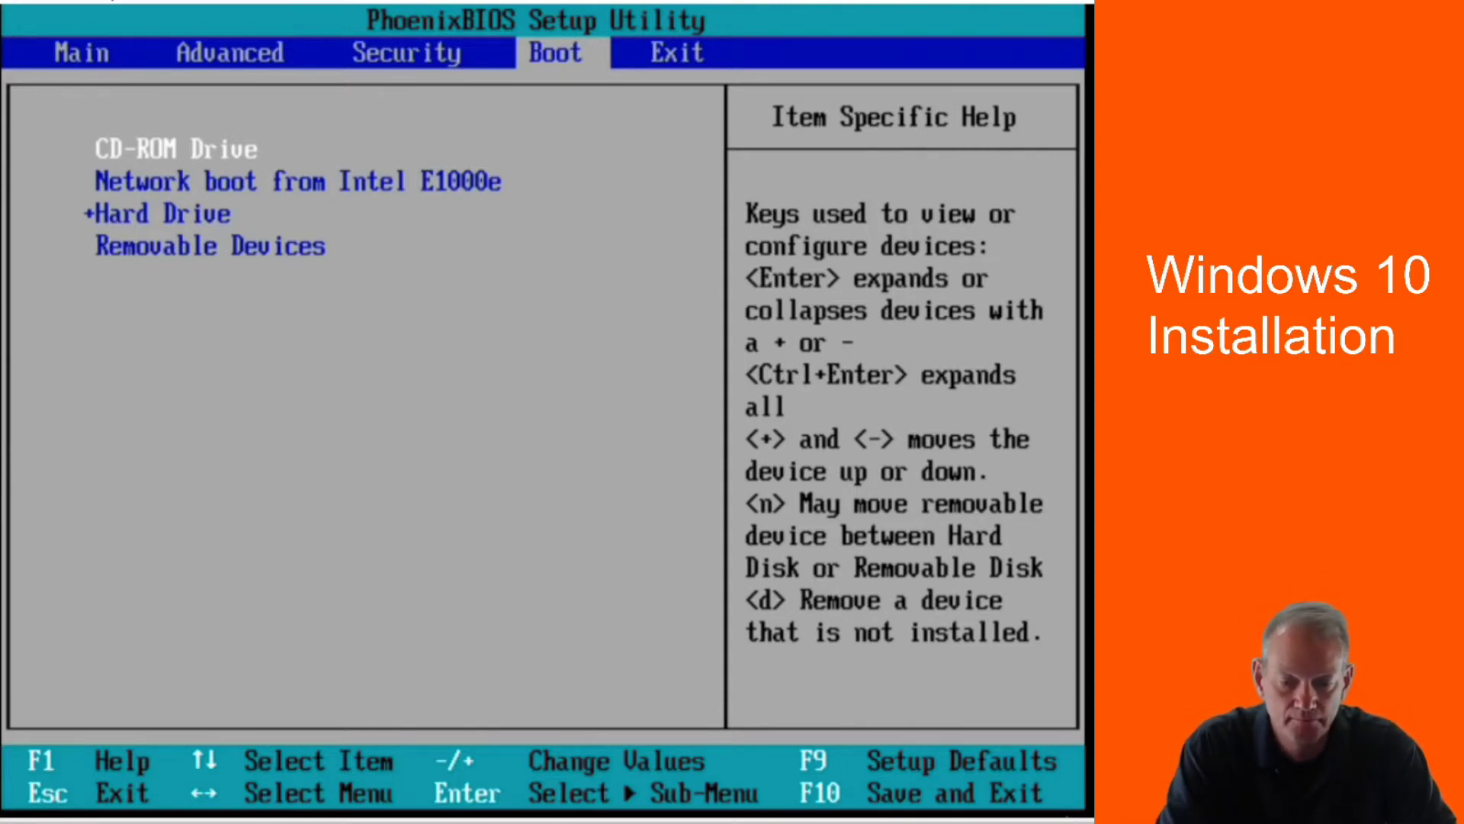
Step: Switch the BIOS setup to its Main page, which shows CD-ROM as Primary Master
key(Left)
key(Left)
key(Left)
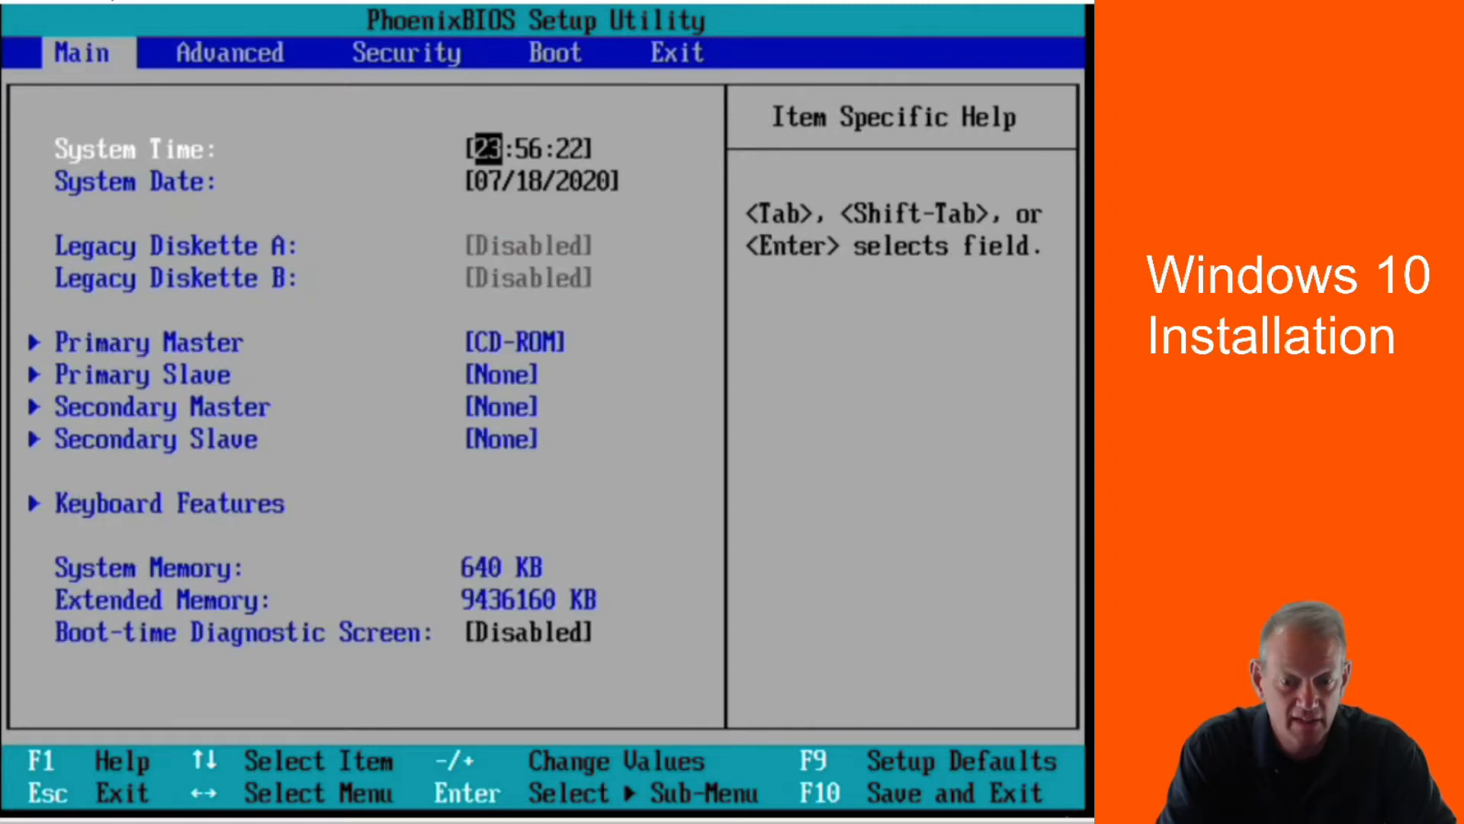
Step: Look over the Advanced and Security BIOS pages, then return to the Boot order
key(Right)
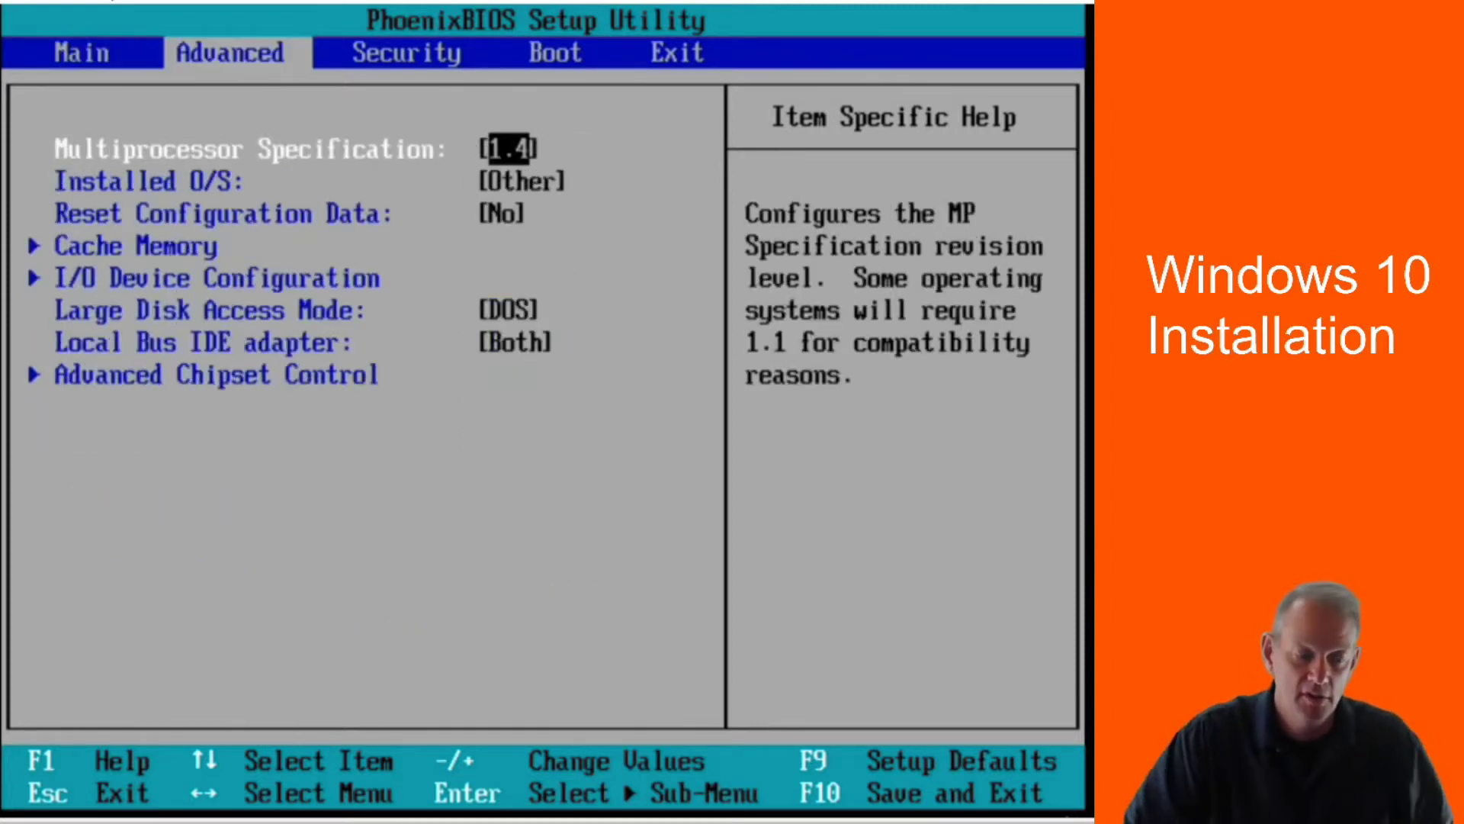
key(Right)
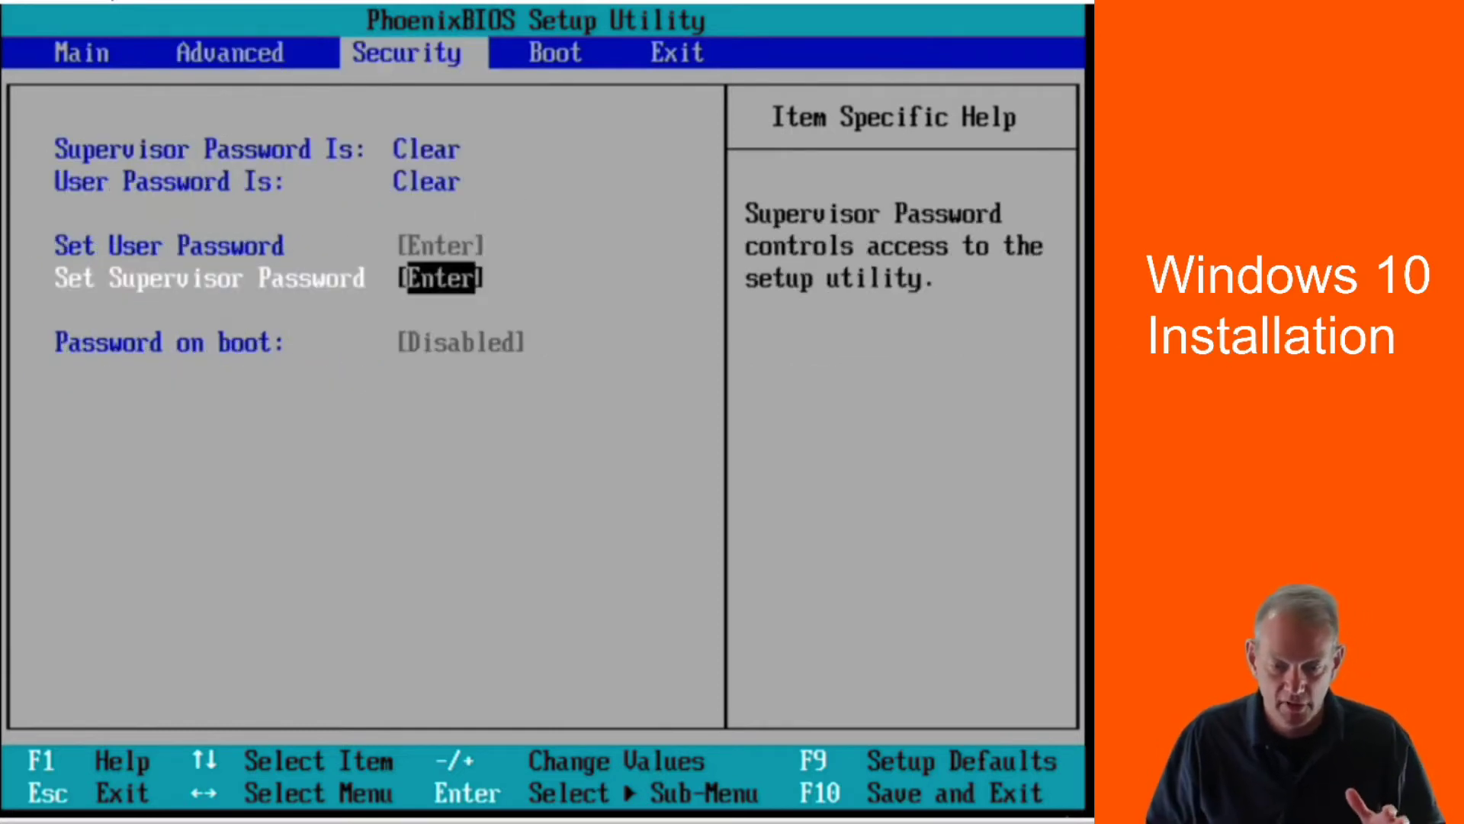
key(Right)
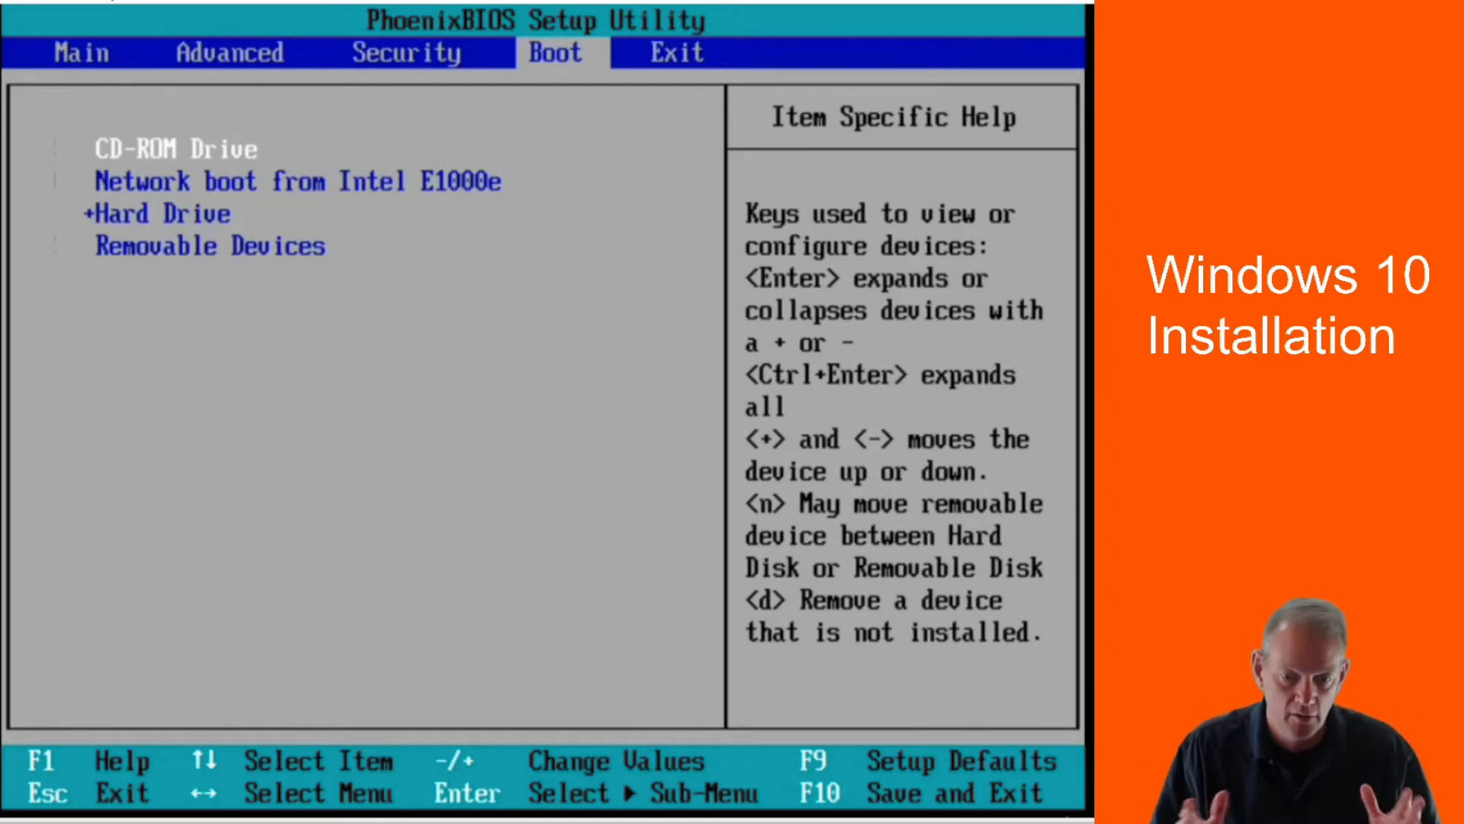
Step: Reorder boot devices with +/- so CD-ROM Drive stays first, Removable Devices and Hard Drive below
key(minus)
key(minus)
key(minus)
key(Up)
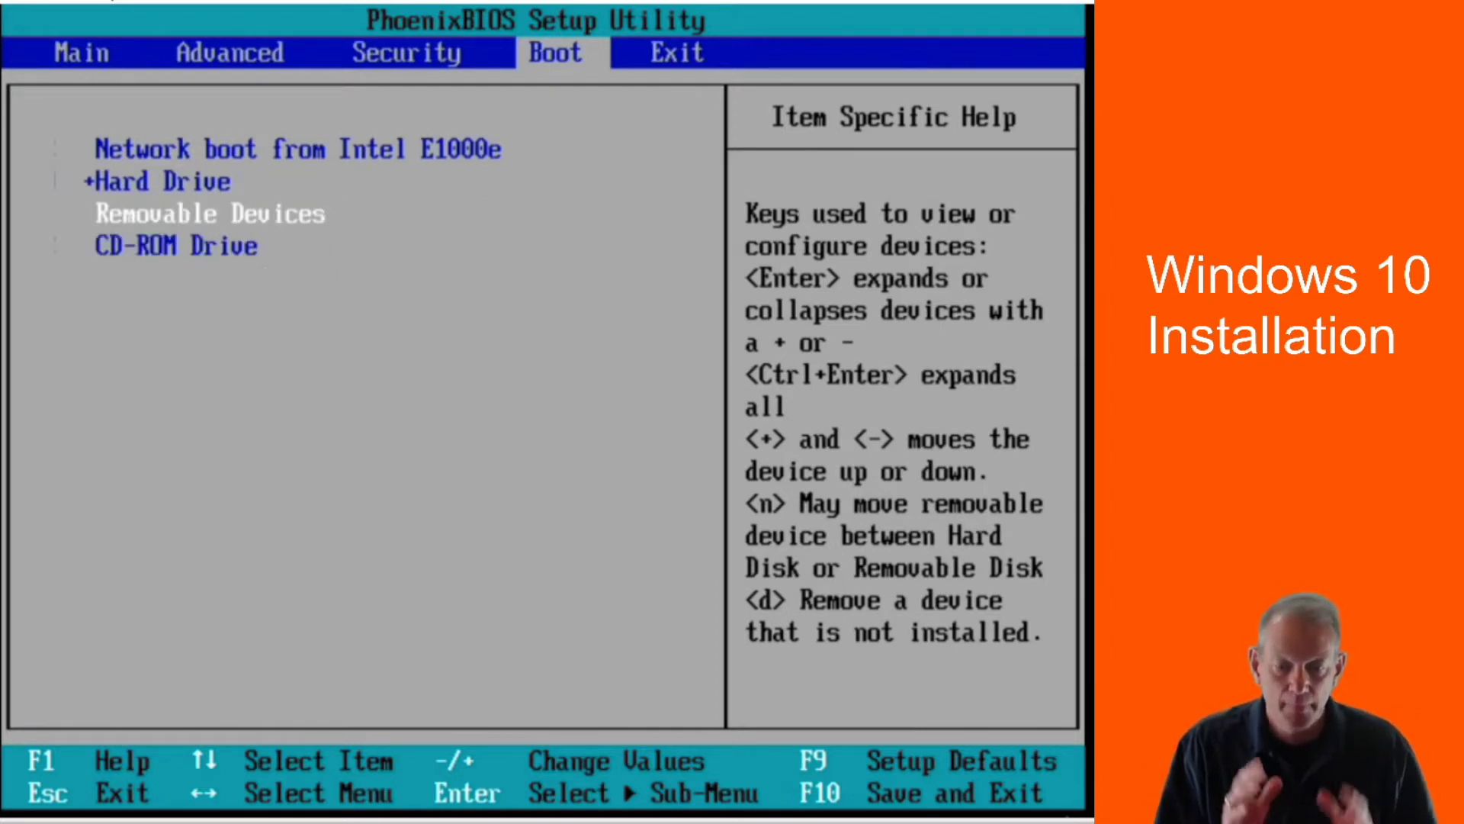
key(Up)
key(Up)
key(Down)
key(Down)
key(minus)
key(Up)
key(Up)
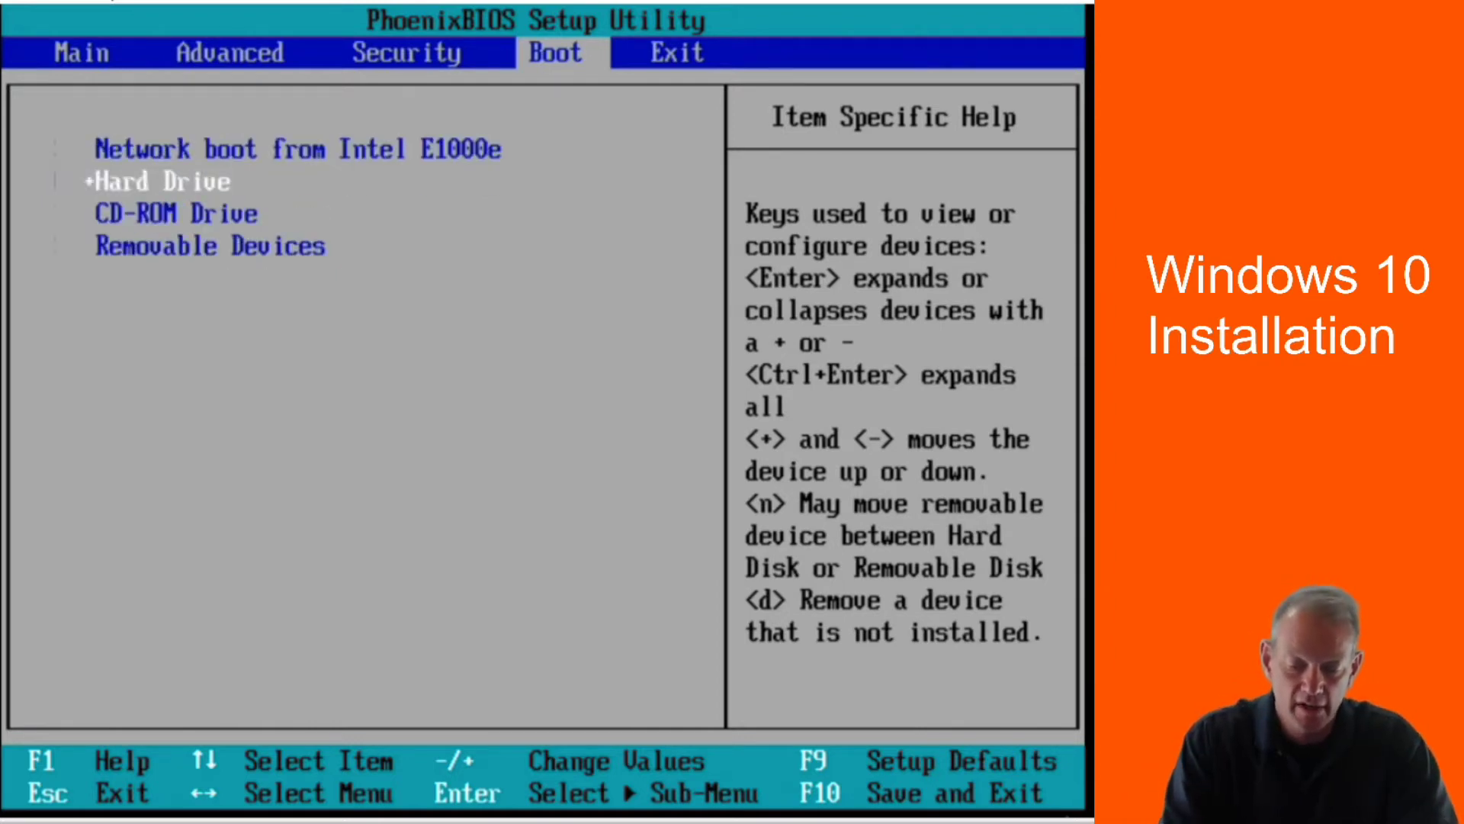
key(Up)
key(minus)
key(minus)
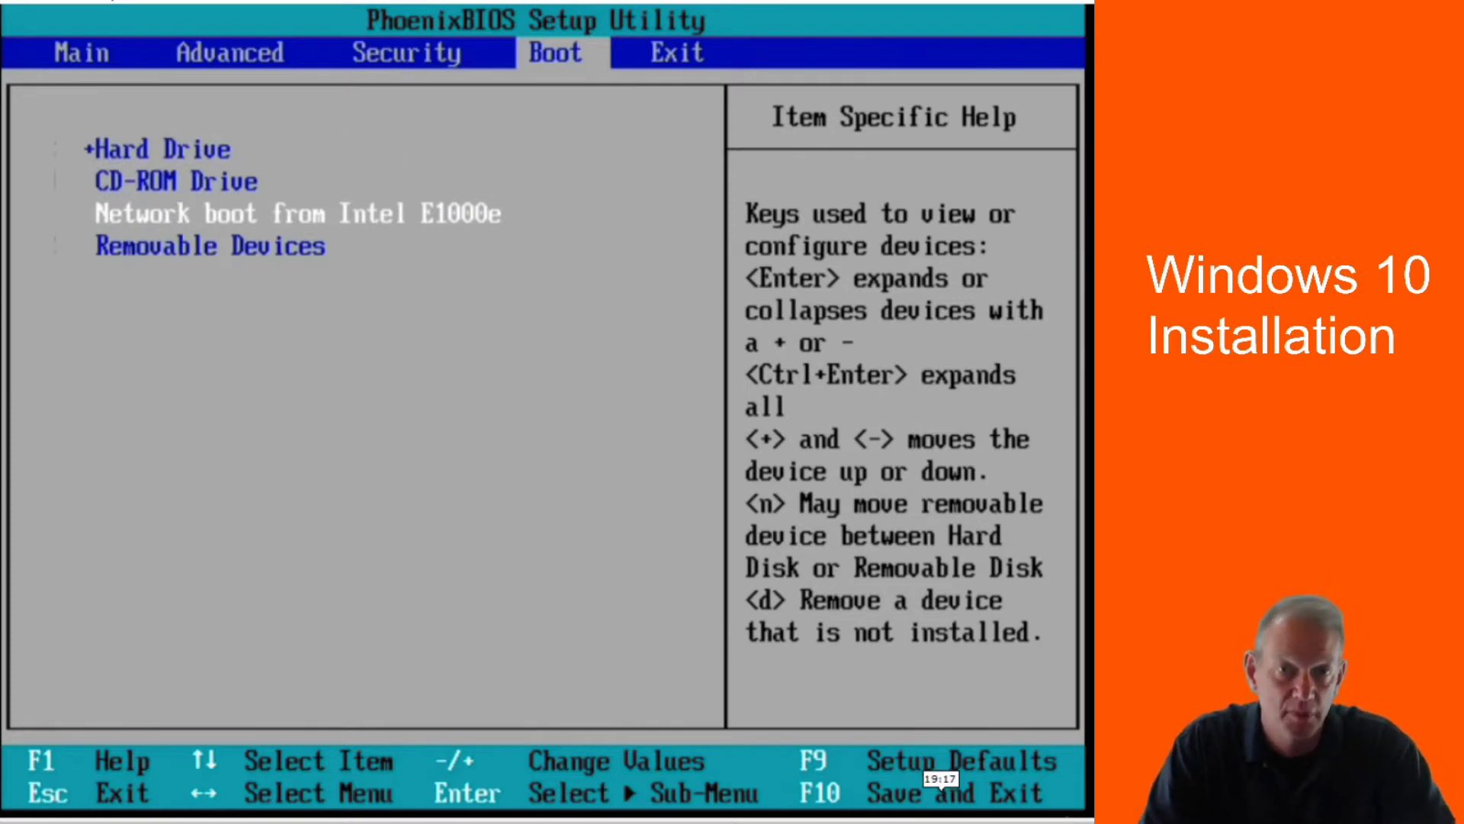
key(Up)
key(Up)
key(minus)
key(minus)
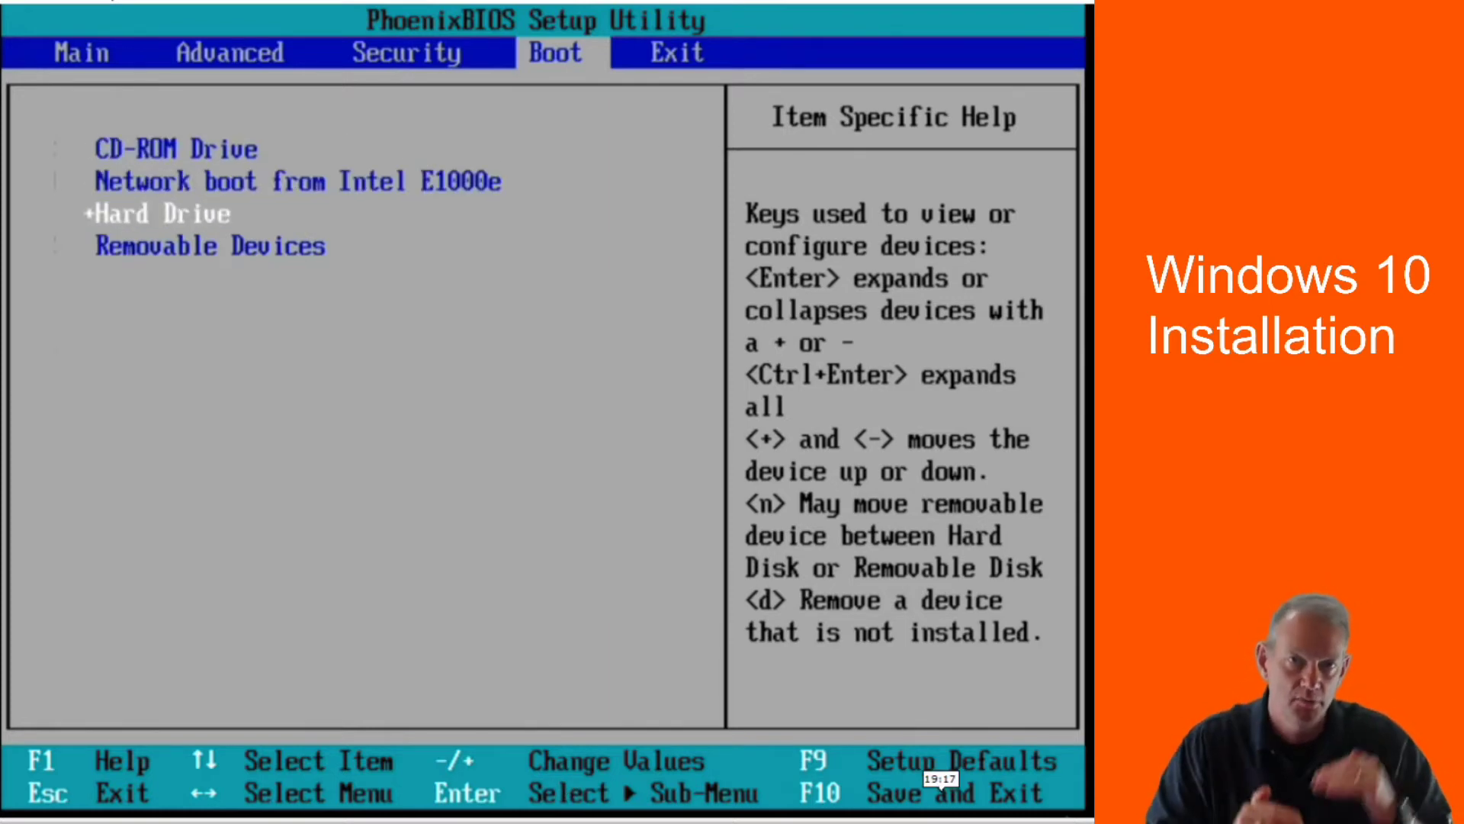
Step: Exit Saving Changes and confirm Yes so the machine restarts from the Windows media
key(Right)
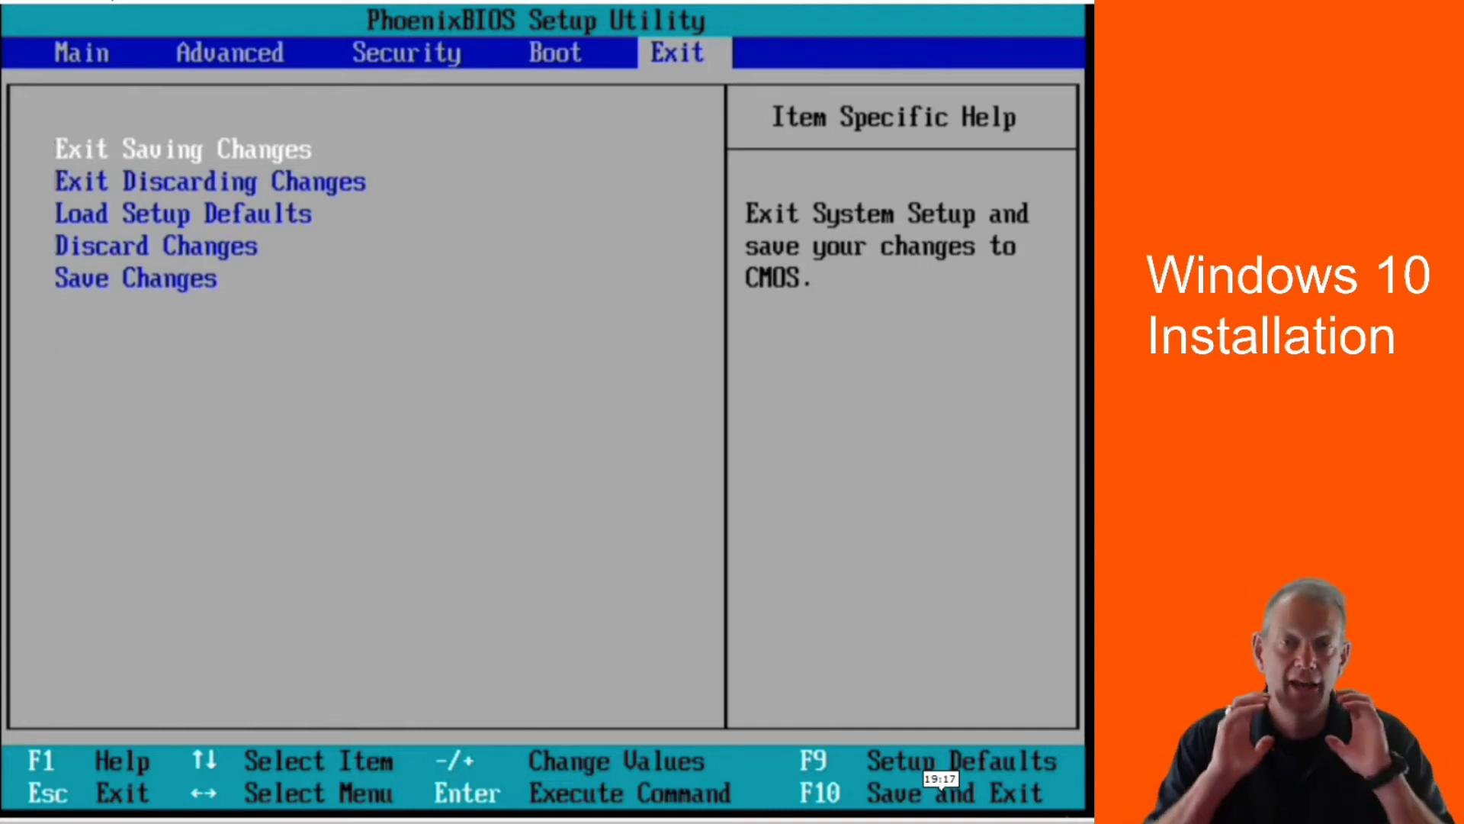
key(Return)
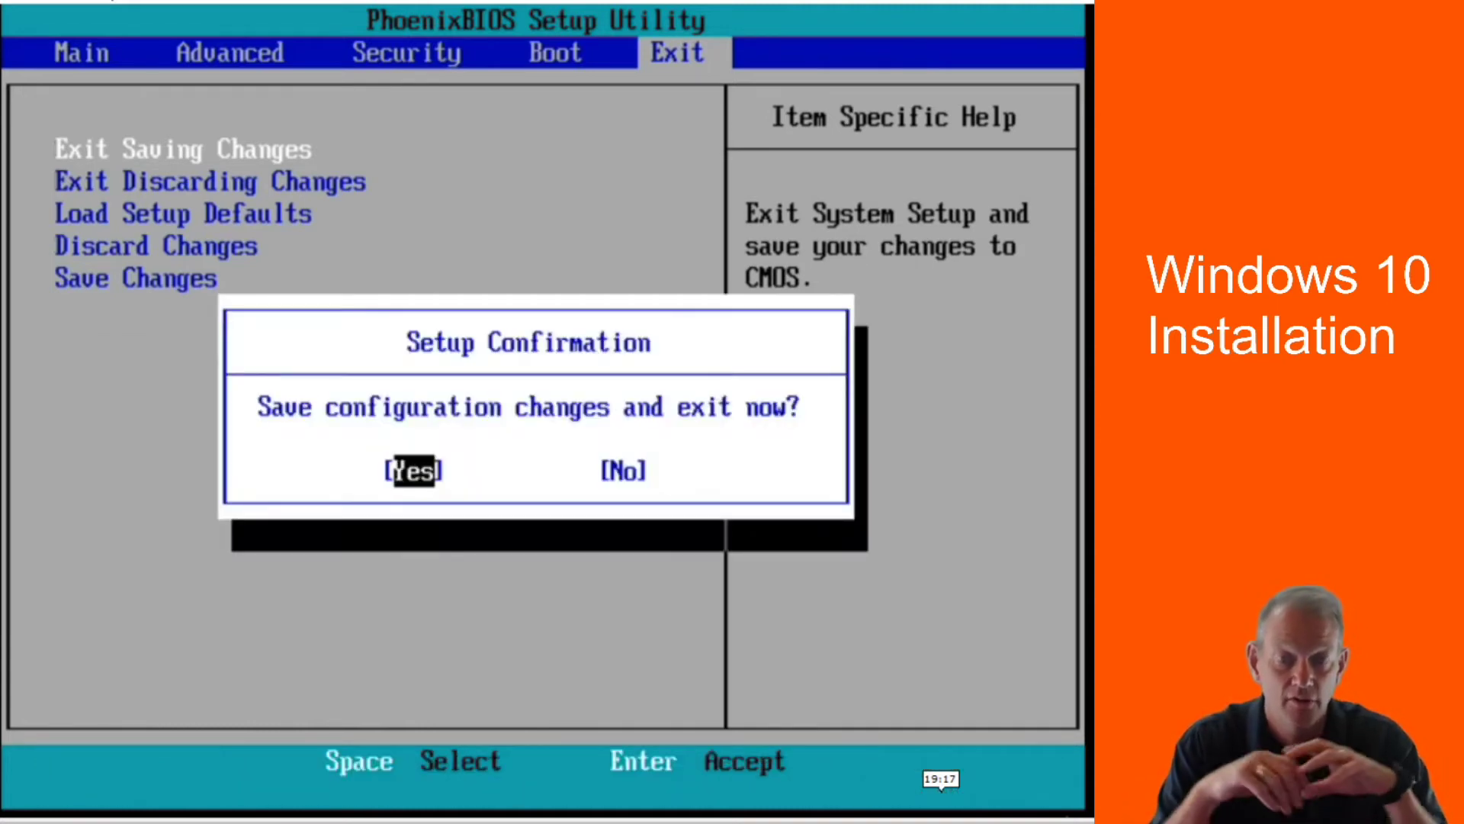
key(Return)
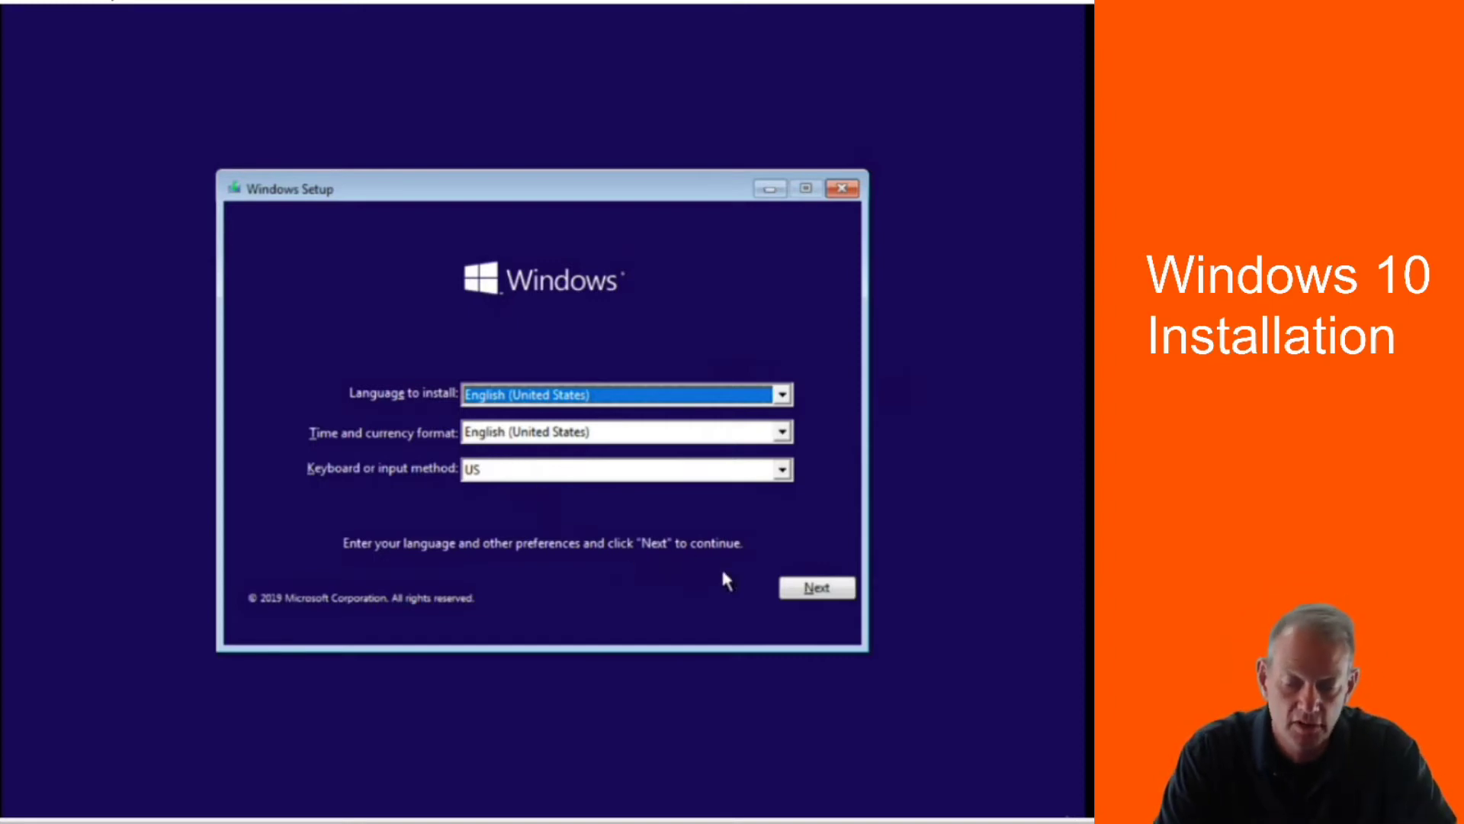
Step: Keep the English (United States) language and US keyboard defaults, then choose Install now
click(815, 588)
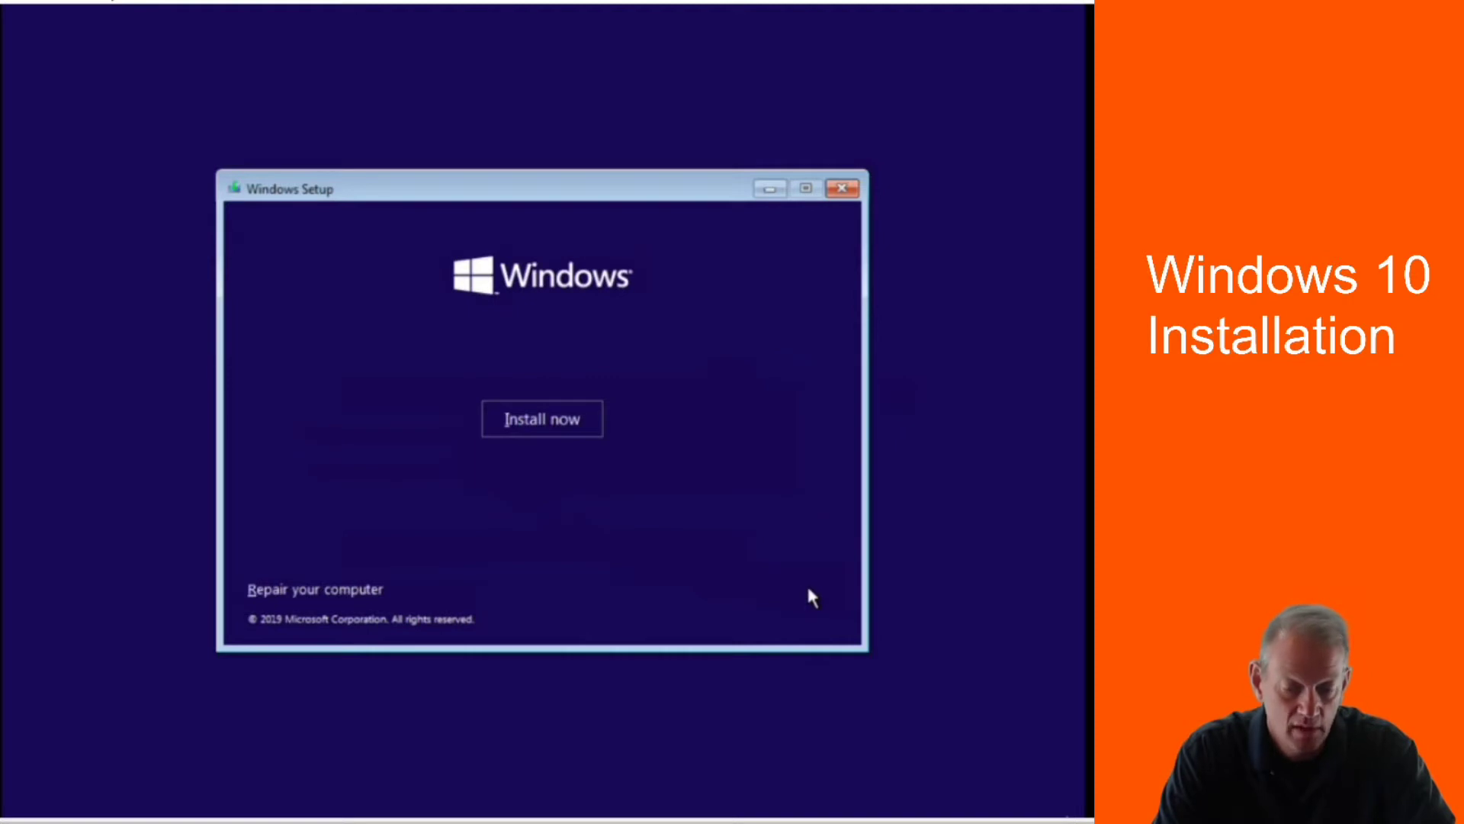
click(550, 429)
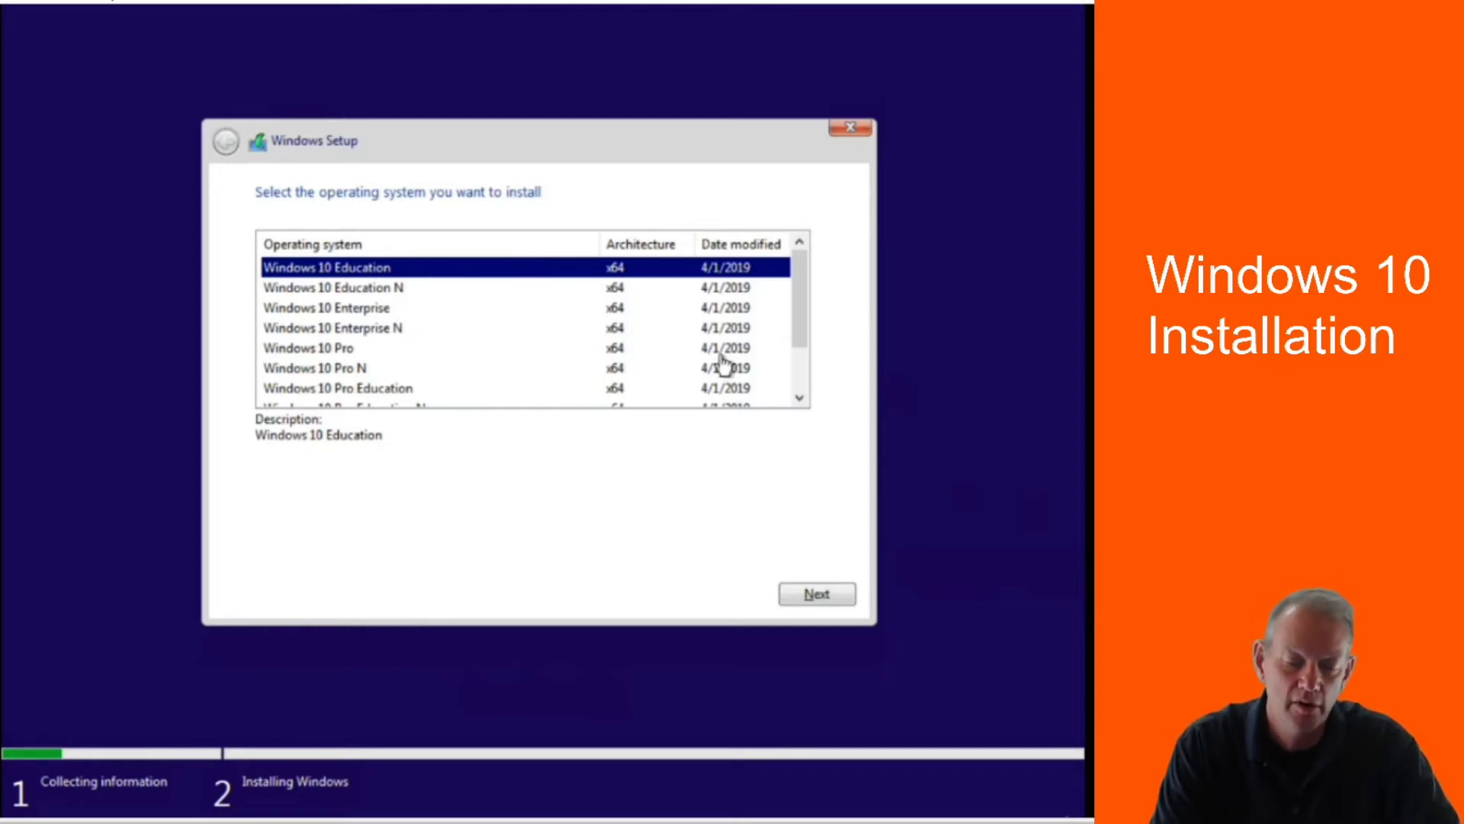
Step: Pick Windows 10 Pro from the edition list and continue
click(342, 351)
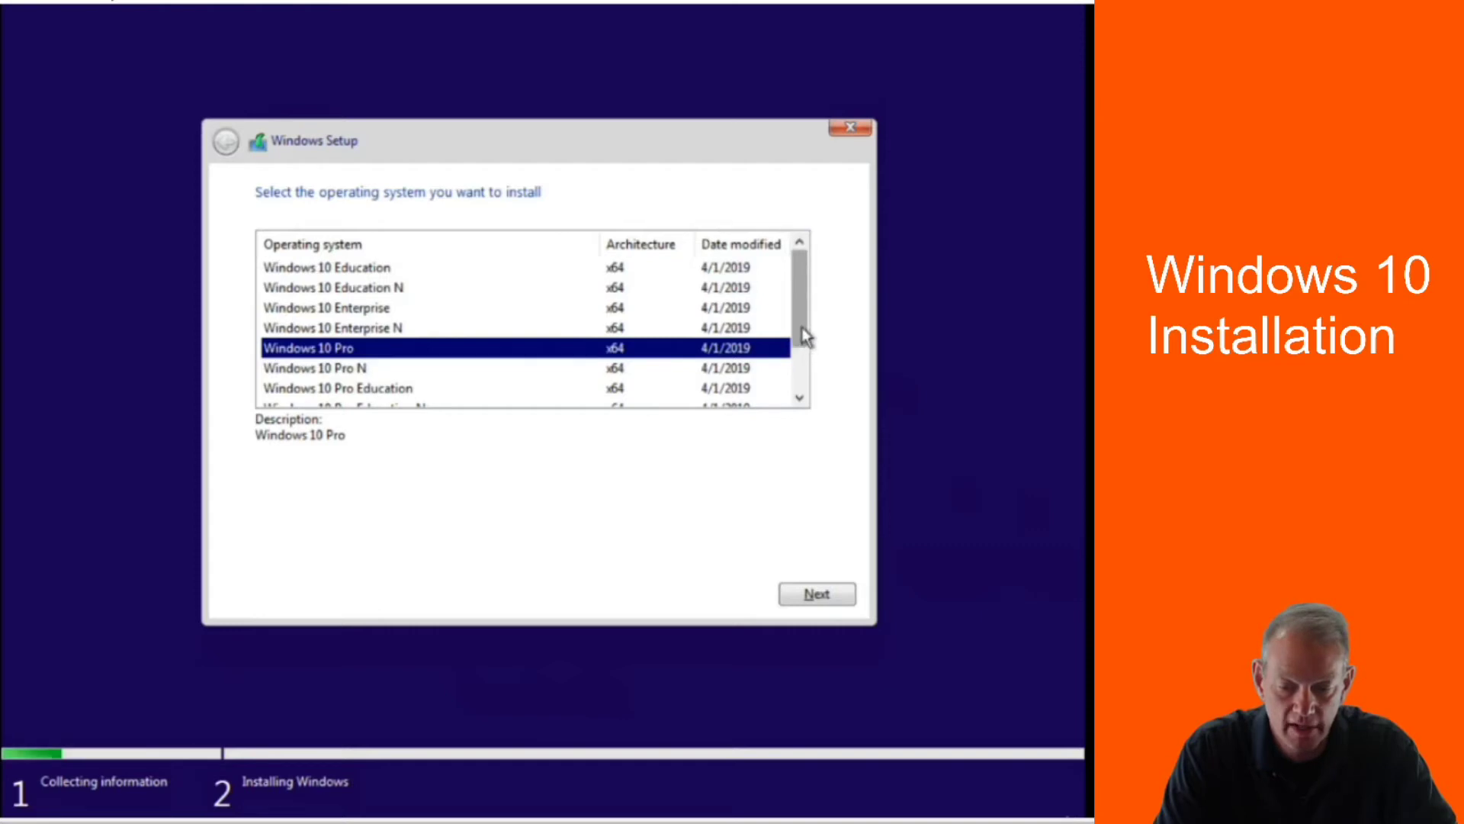
drag(802, 327, 809, 360)
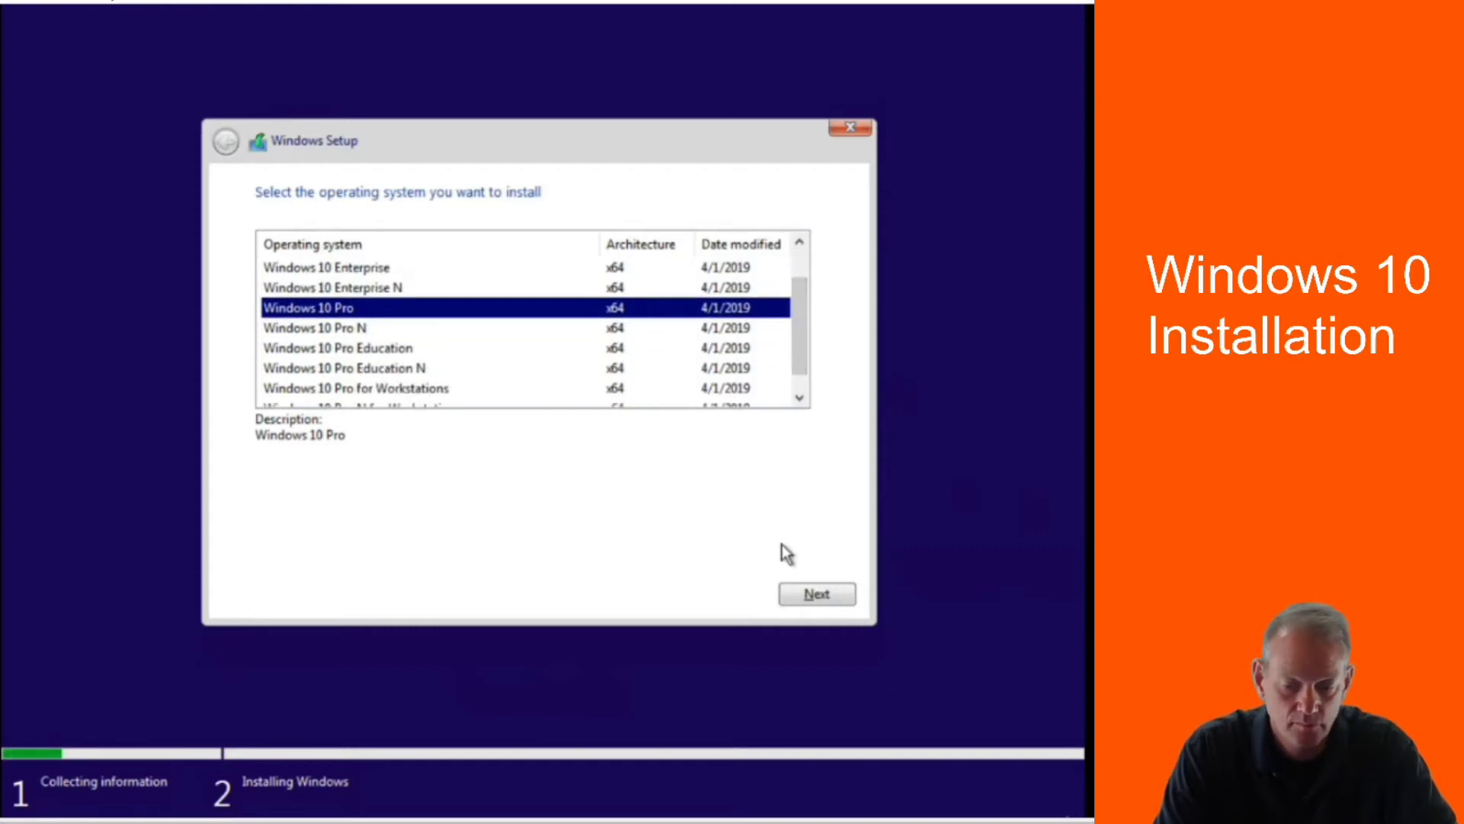
click(807, 593)
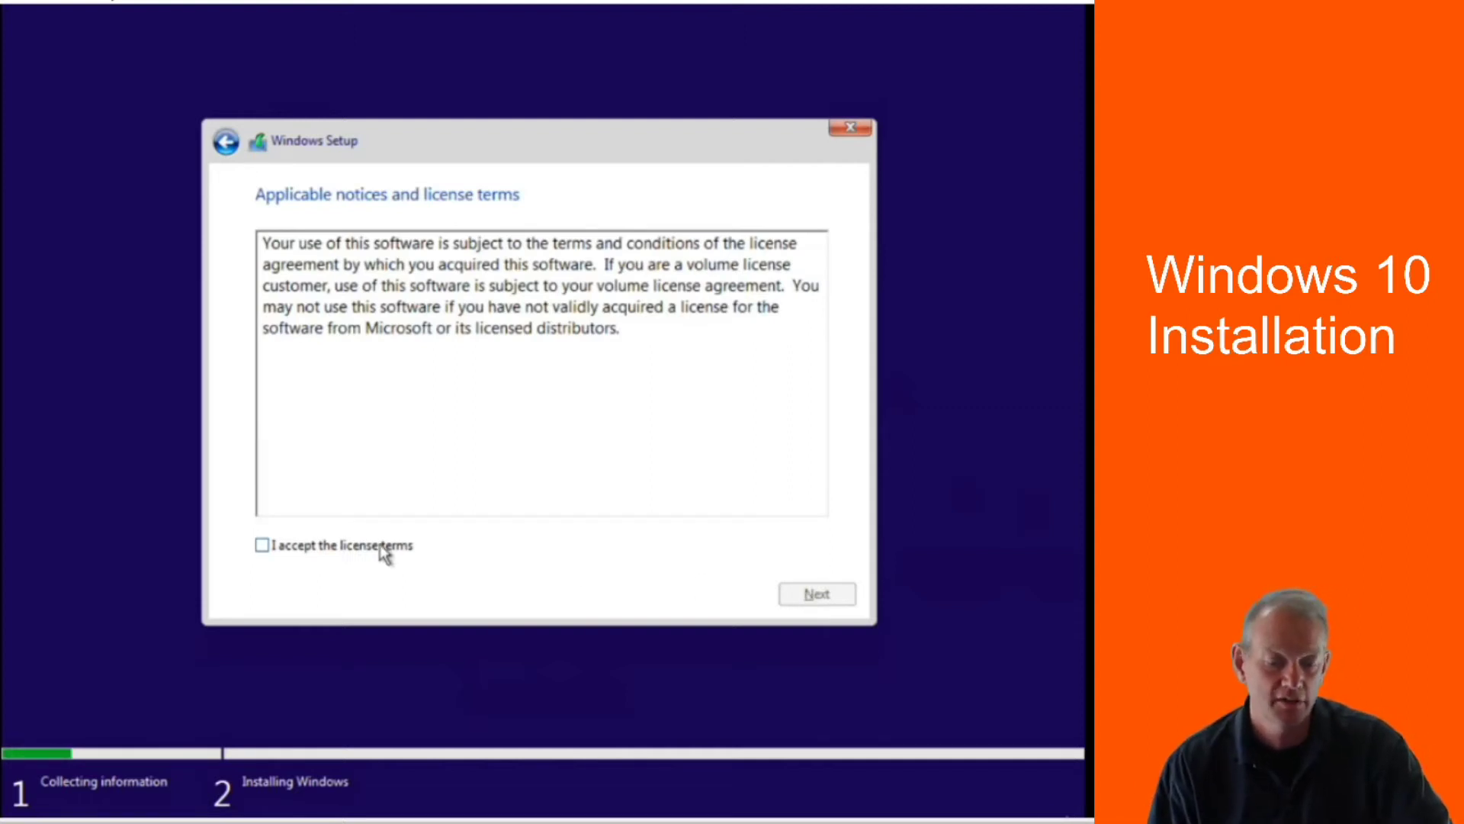
Step: Tick 'I accept the license terms' and go on to the installation type
click(262, 546)
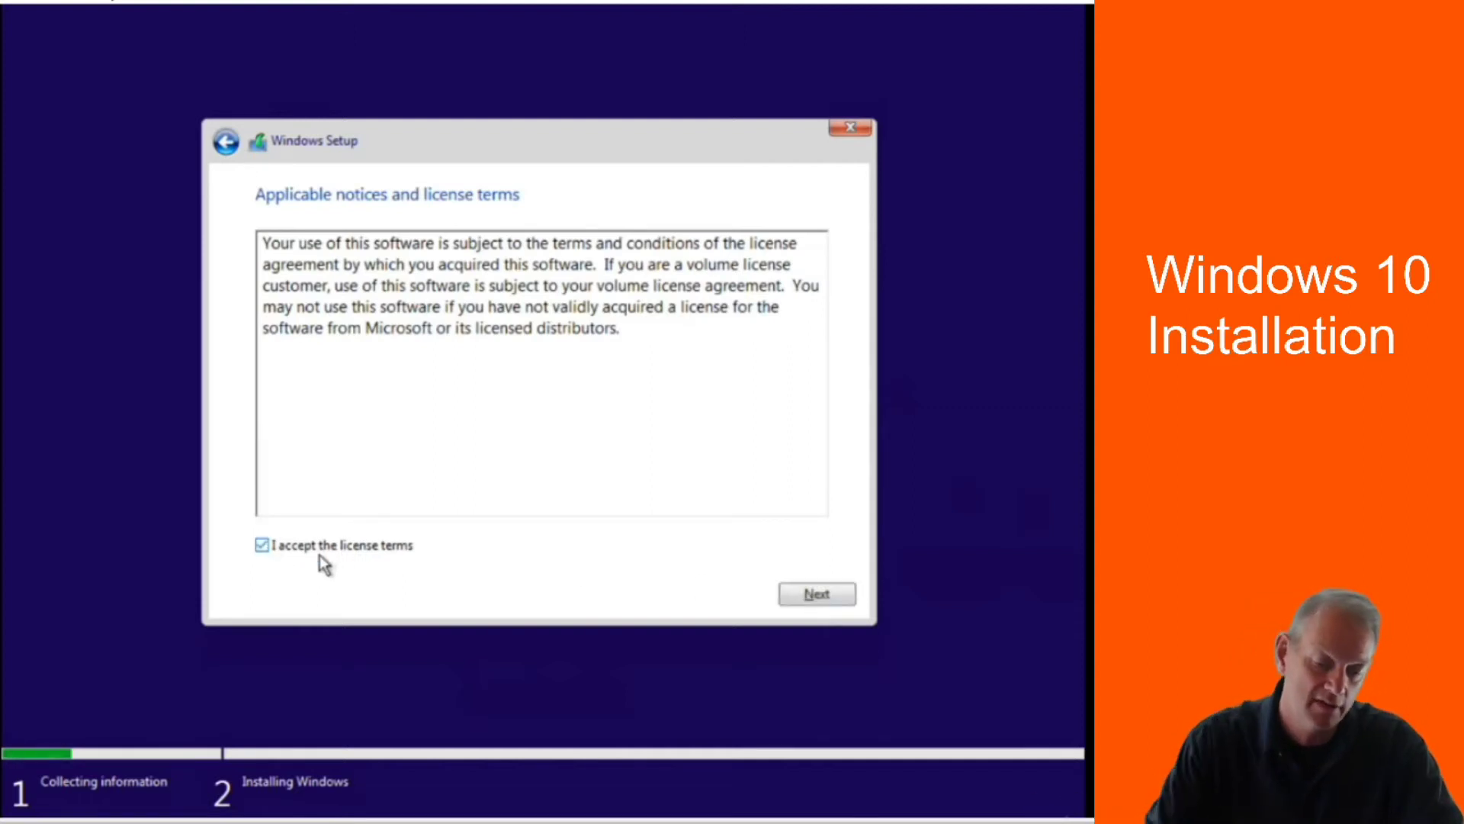
click(836, 608)
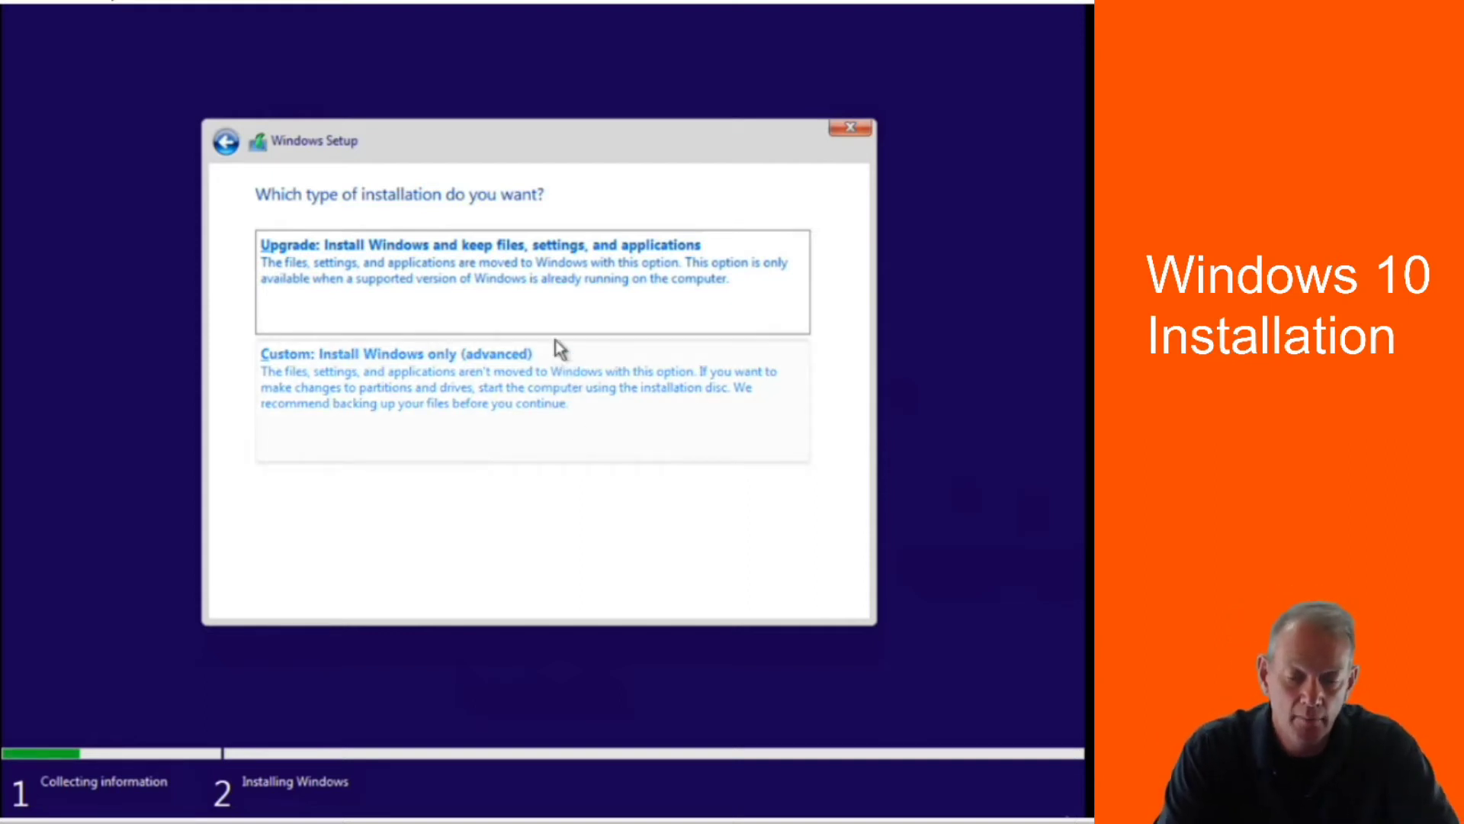
Step: Choose the Custom install and put Windows on the 60 GB unallocated space of Drive 0
click(545, 388)
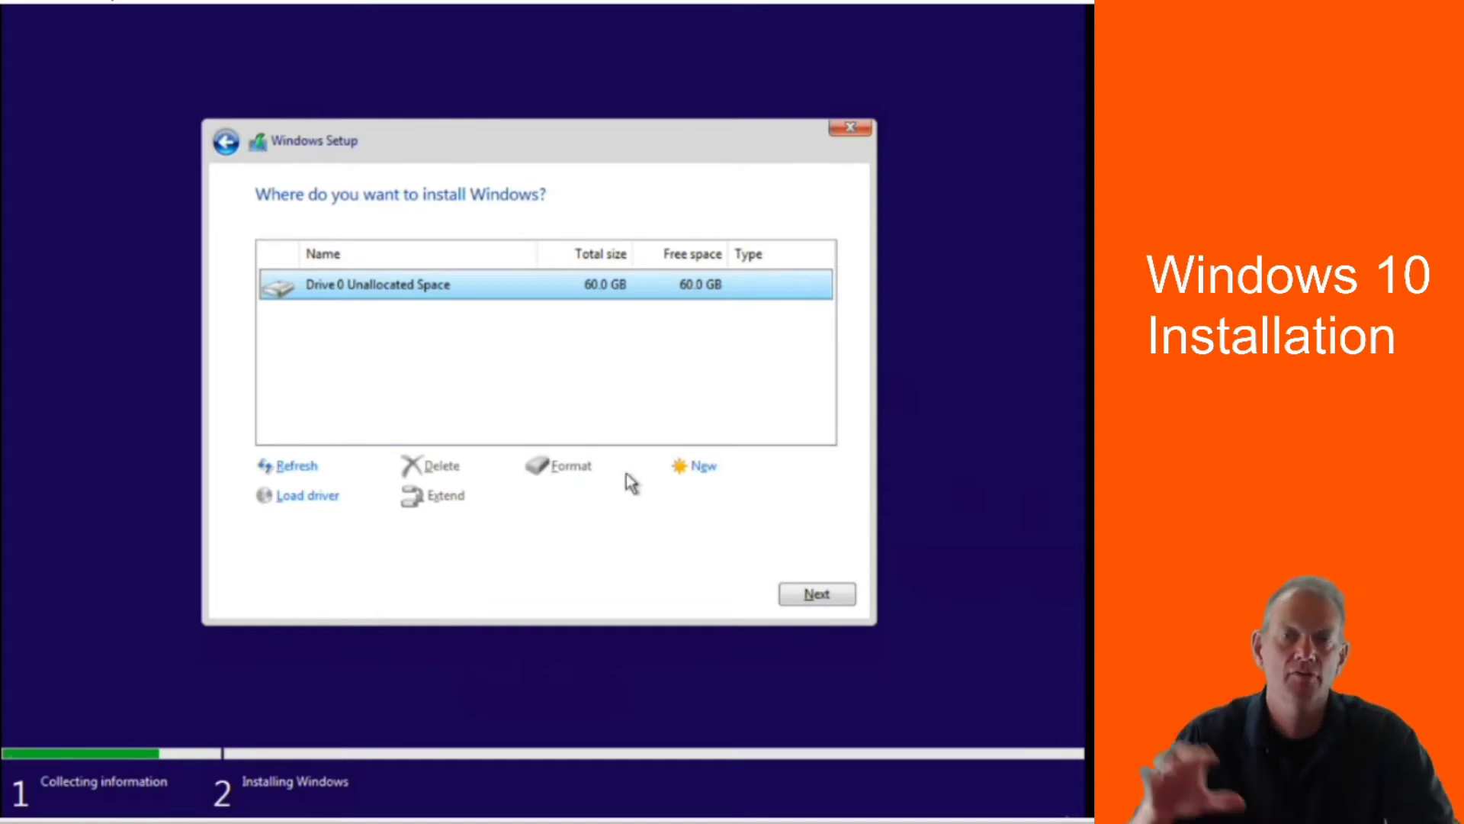
click(814, 594)
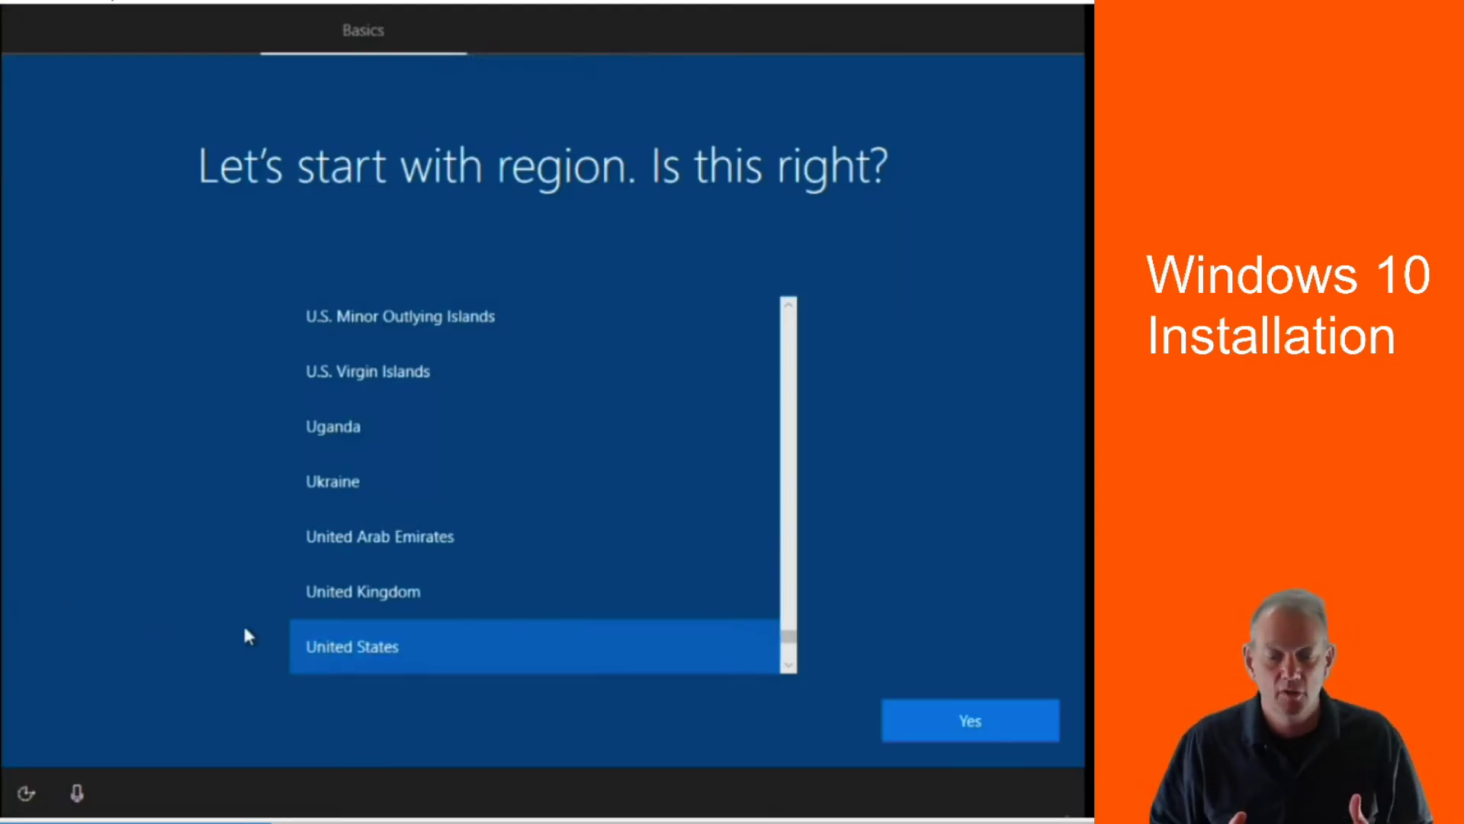
Step: Confirm United States as the region and US as the keyboard, skipping a second layout
click(923, 709)
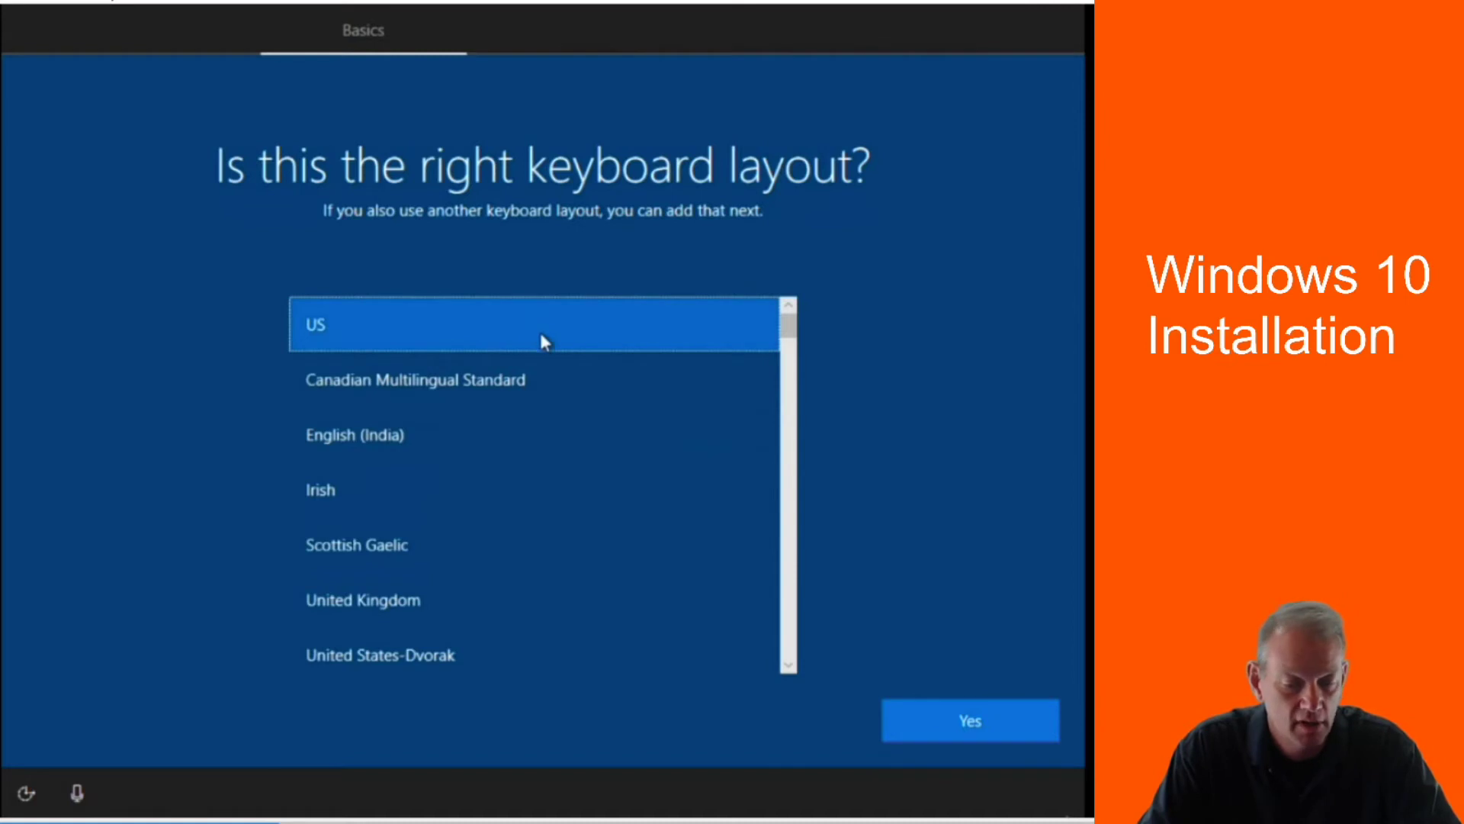
click(972, 710)
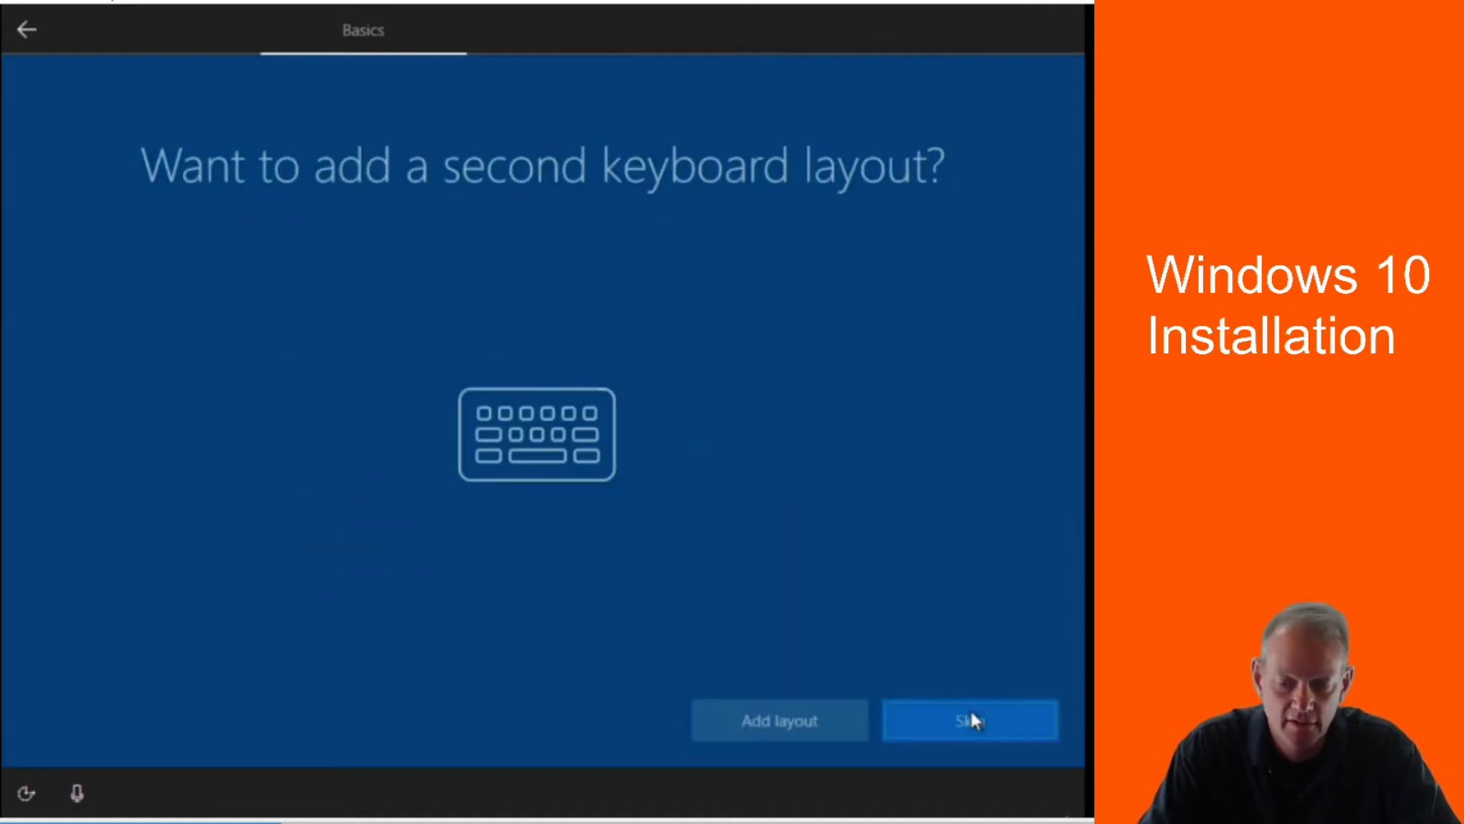
click(935, 723)
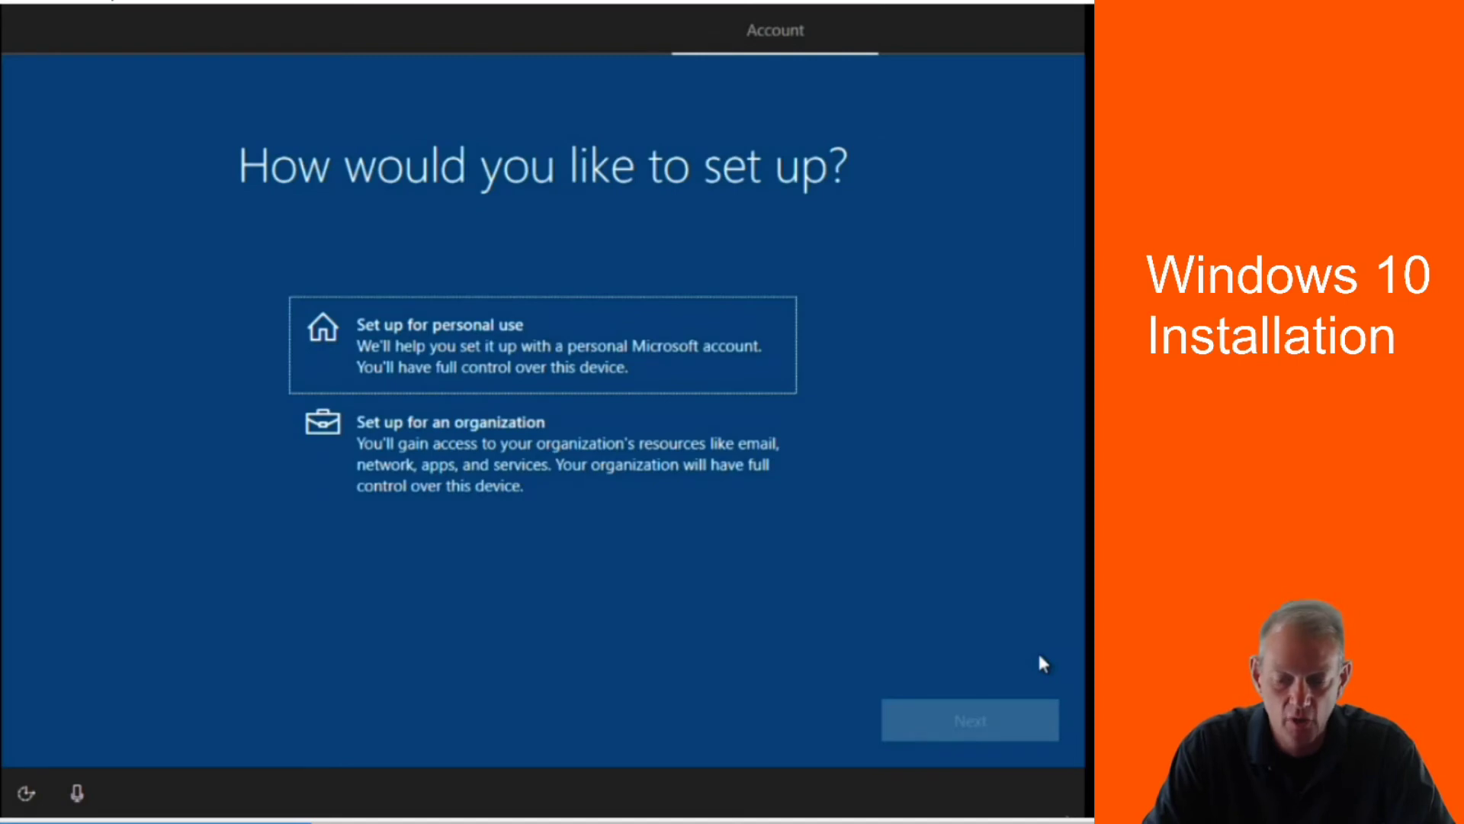
Step: Select 'Set up for personal use' and continue
right_click(1026, 390)
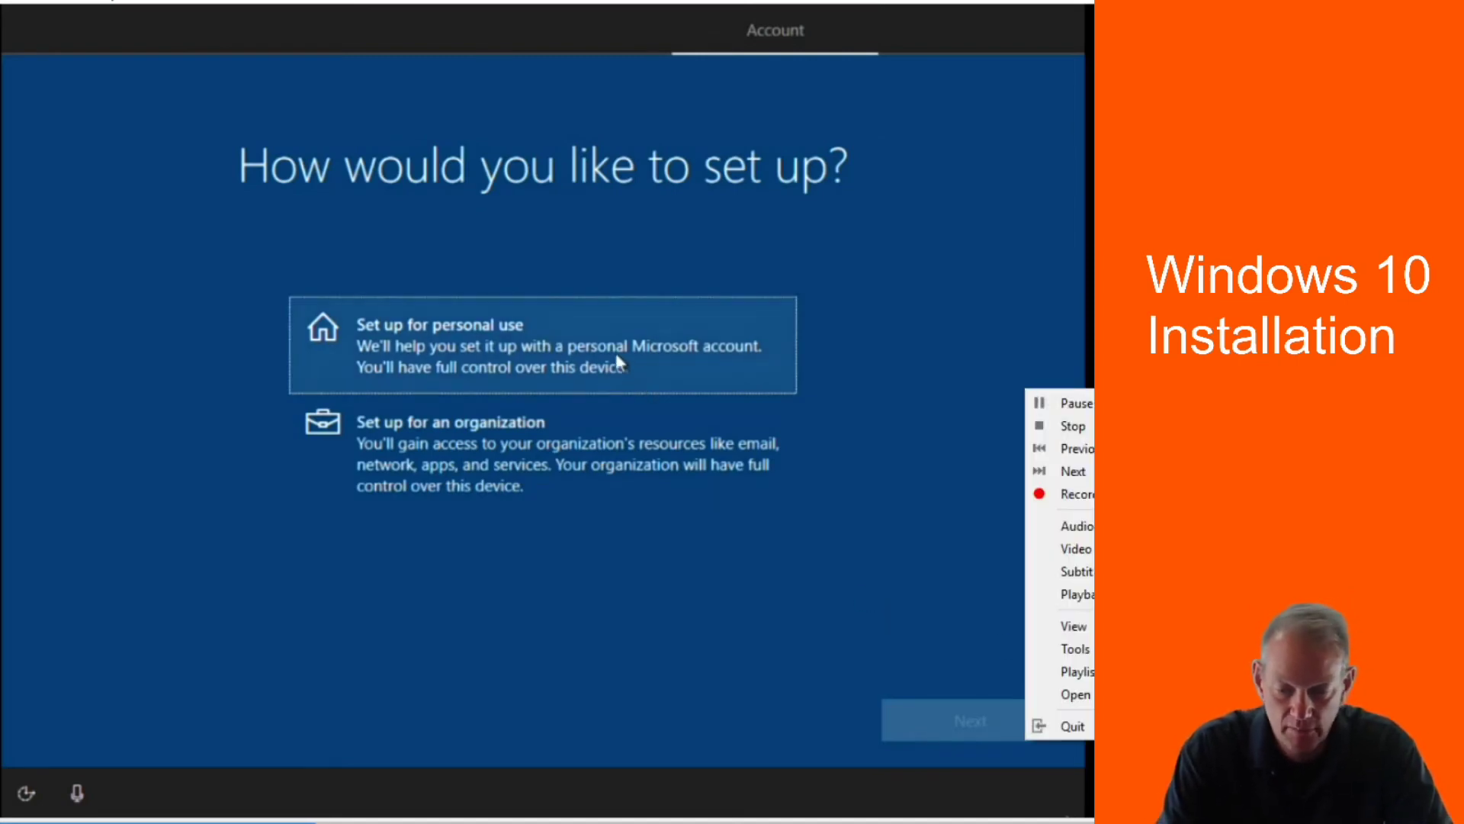
click(507, 346)
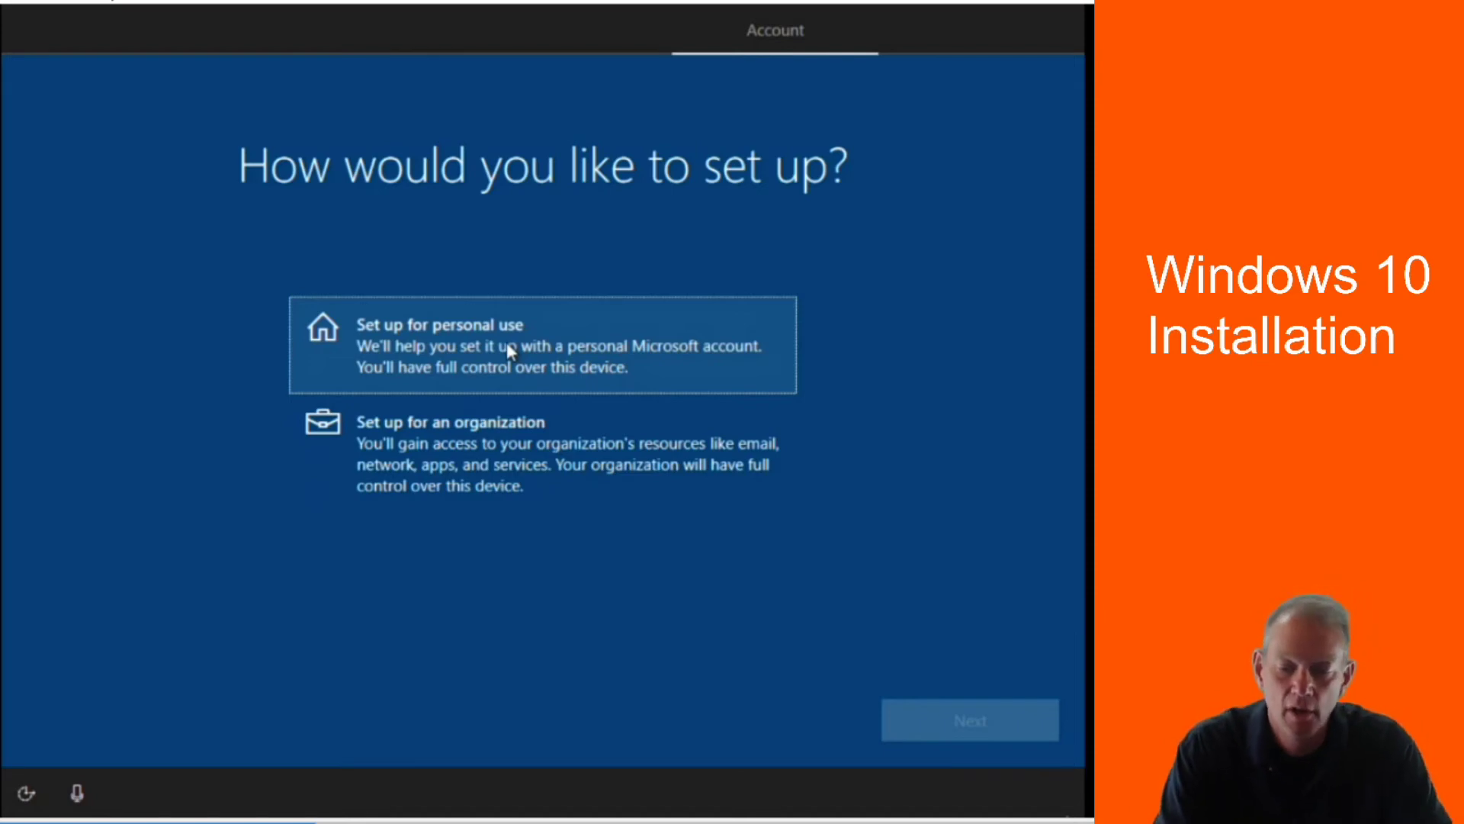
click(508, 343)
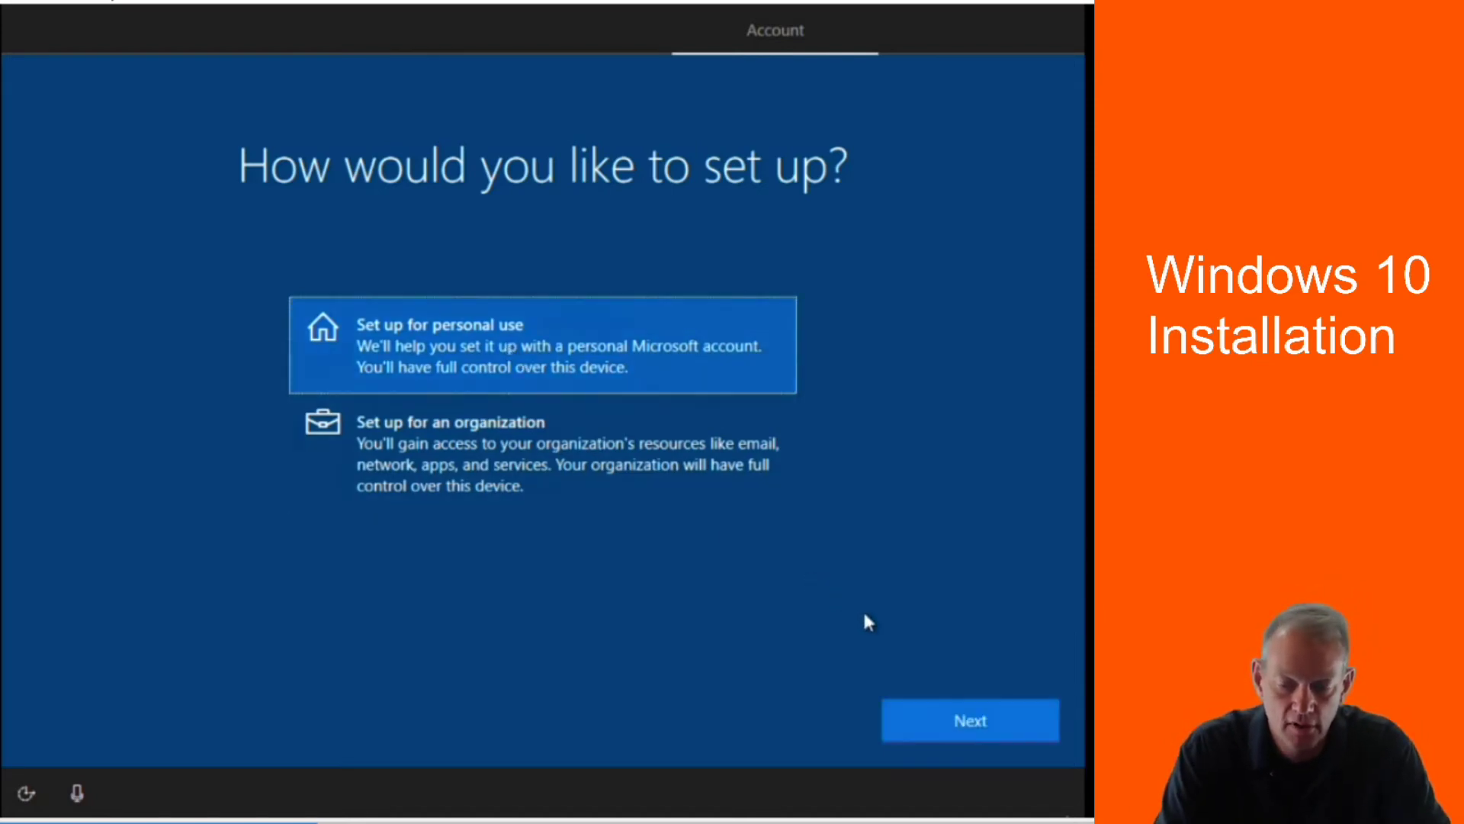
click(931, 710)
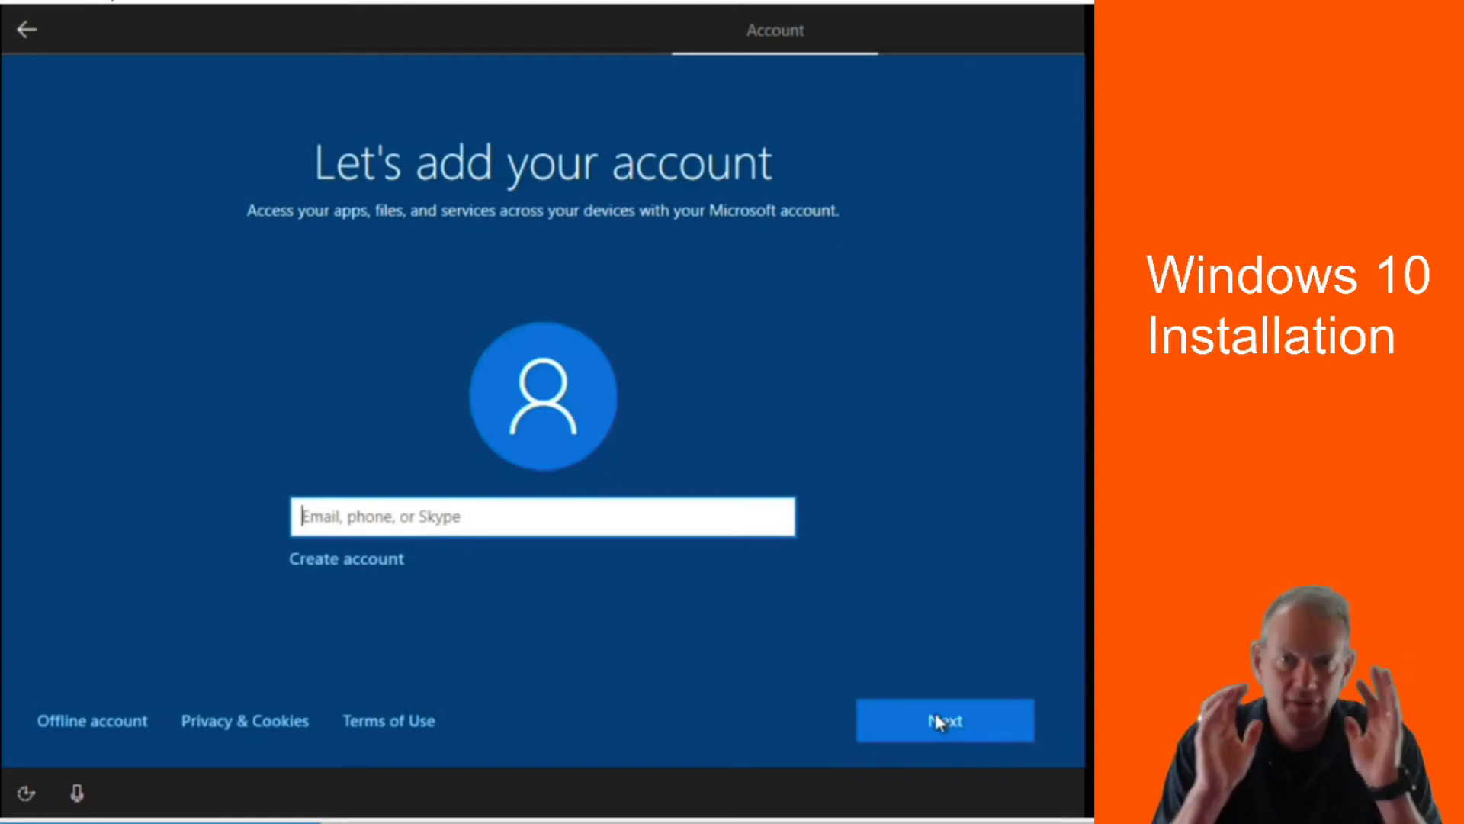
Step: Choose Offline account and proceed with the Limited experience instead of a Microsoft account
click(90, 723)
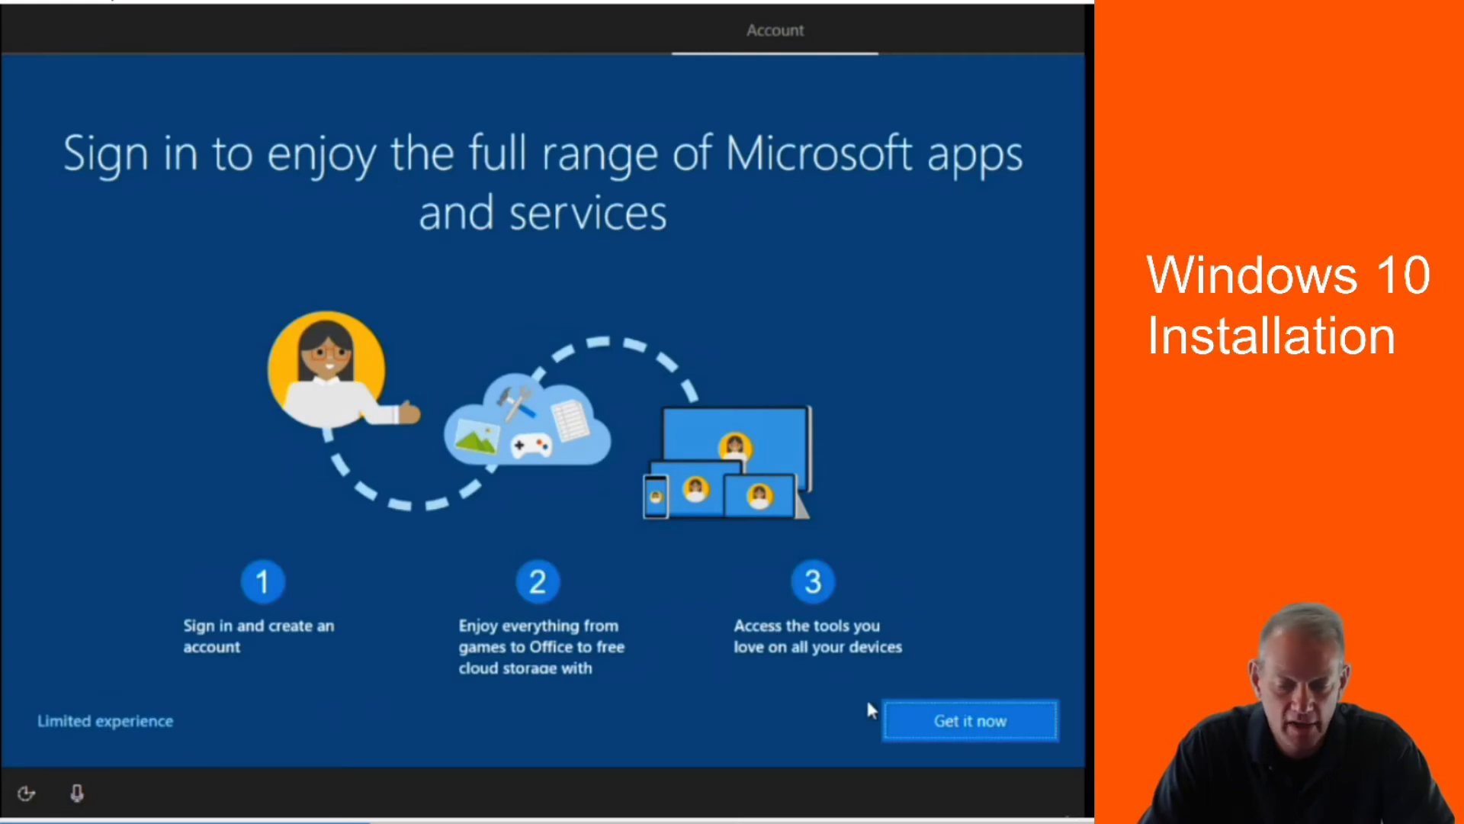
click(949, 727)
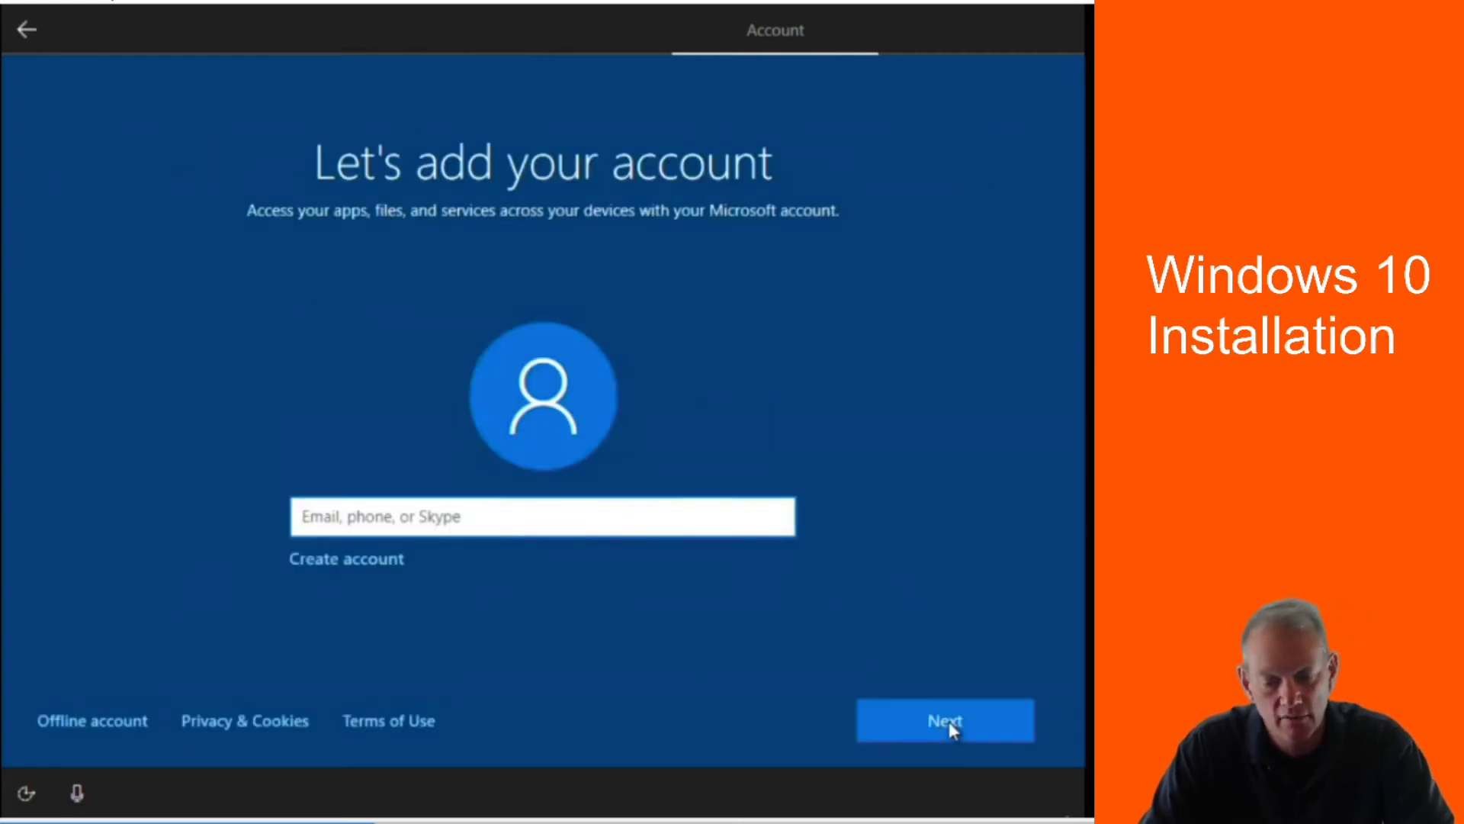
click(77, 734)
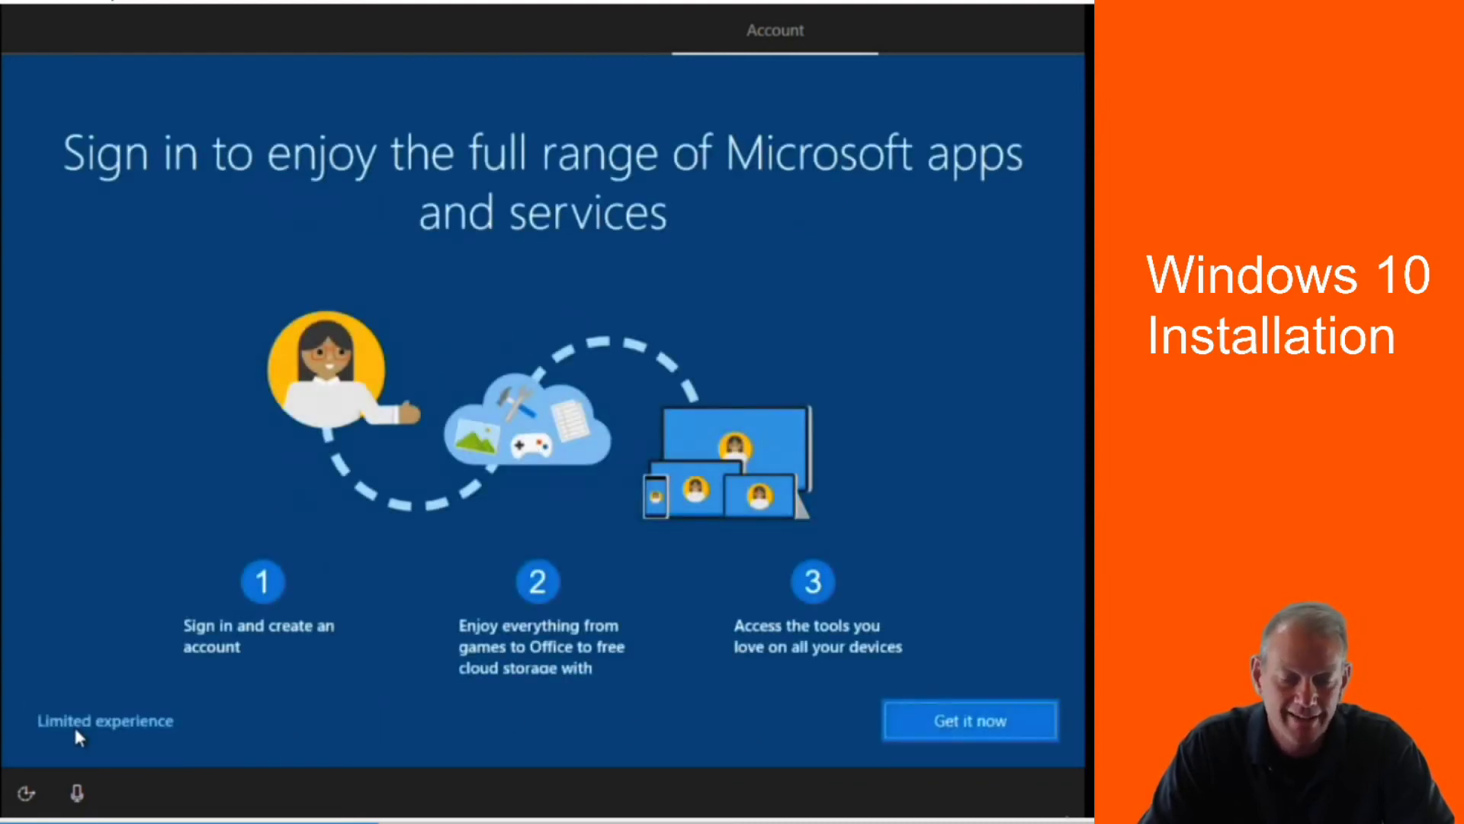
click(81, 720)
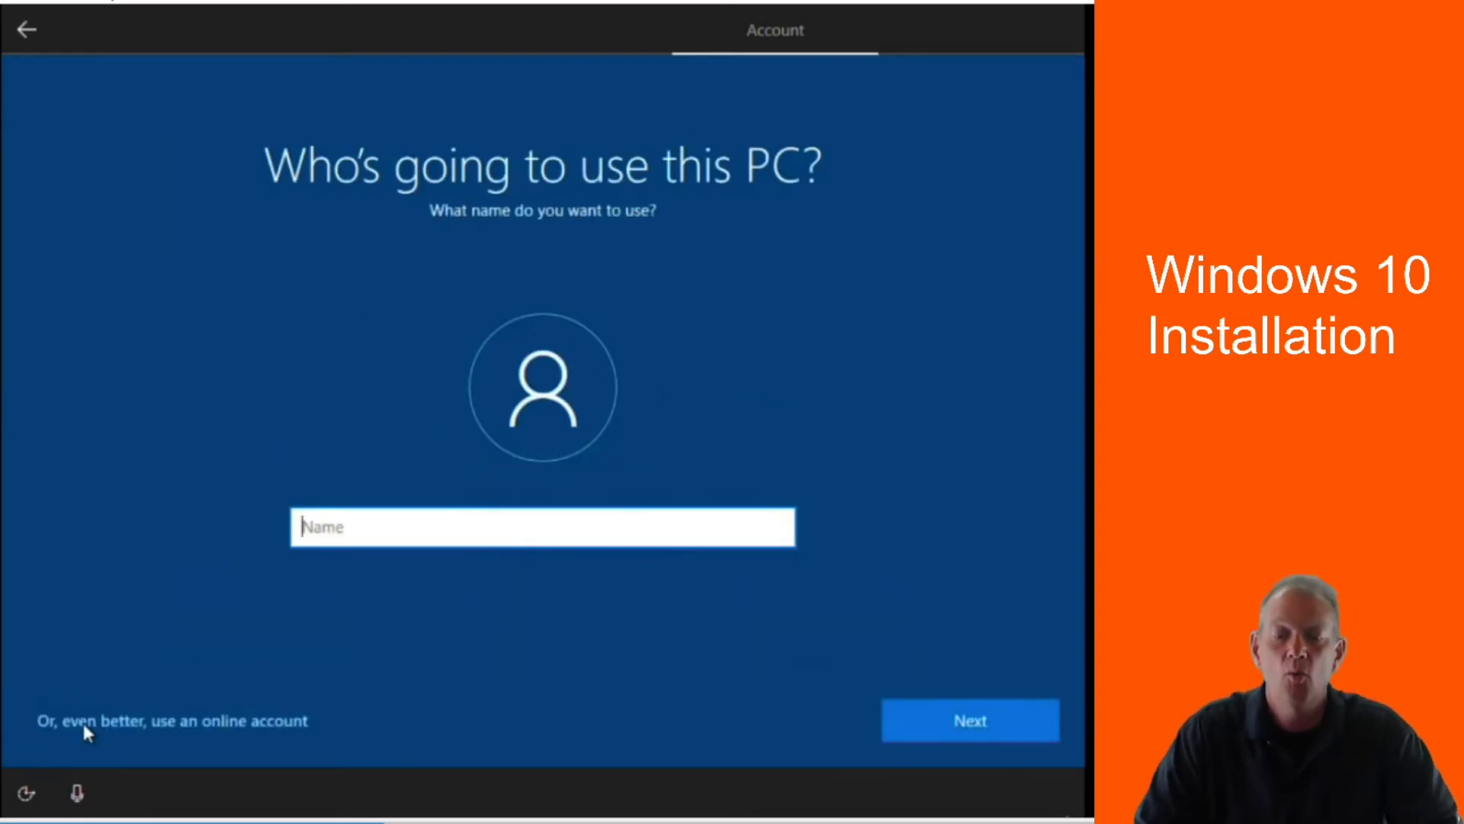
Step: Create a local user with the person's first name and no password, decline activity history, and skip Cortana
text(Brian)
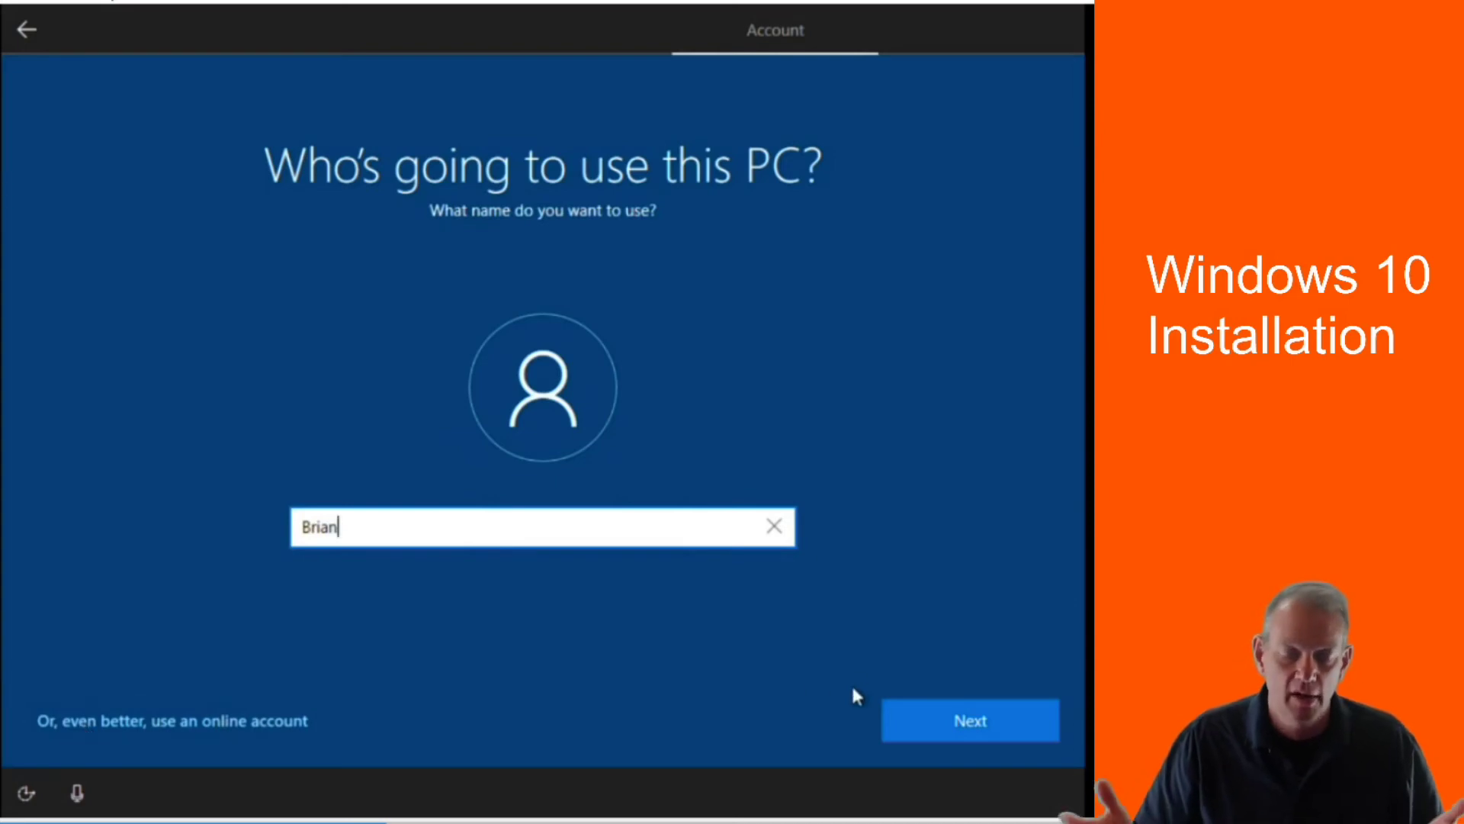
click(935, 726)
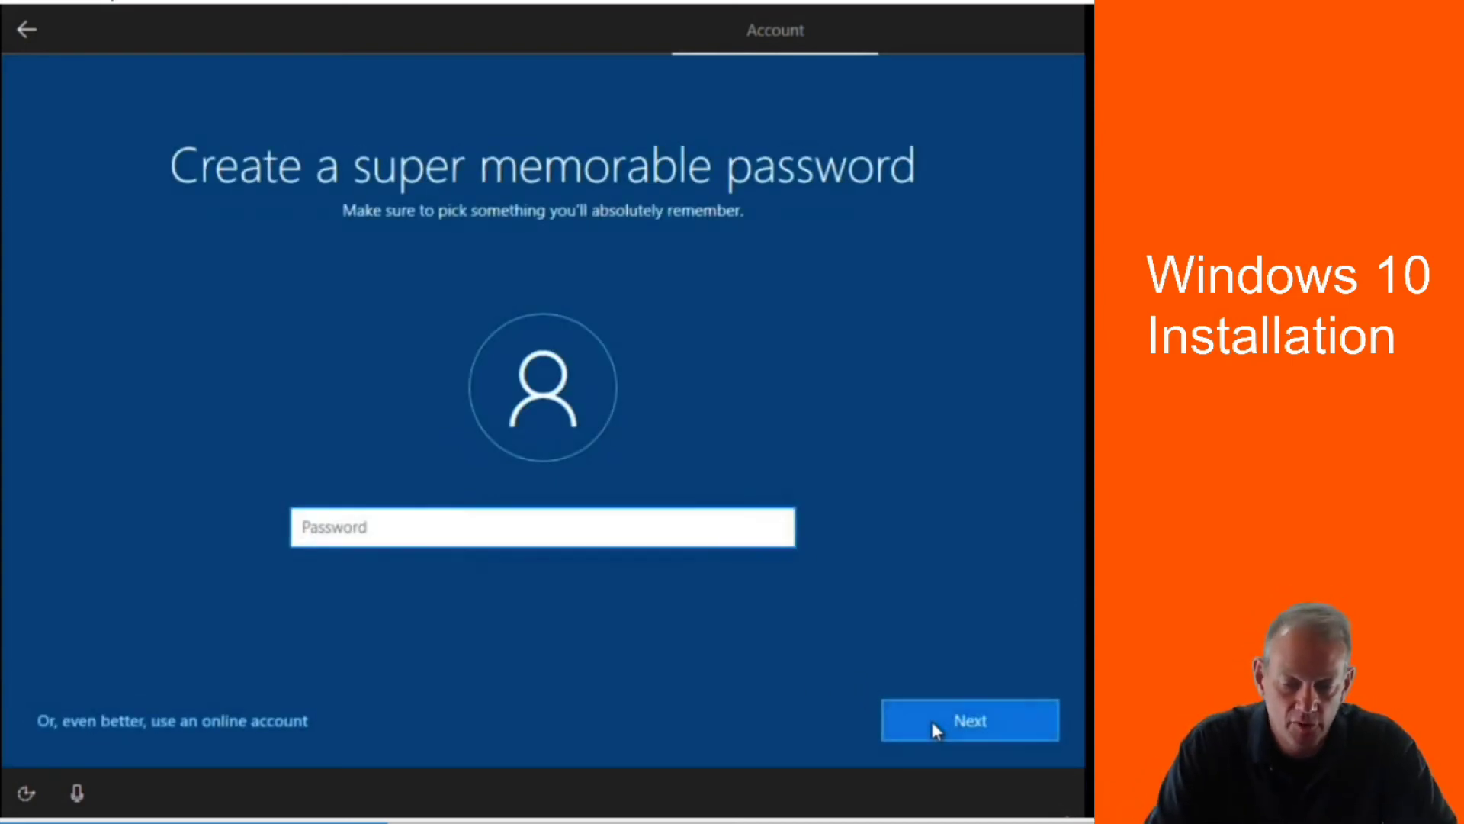
click(932, 723)
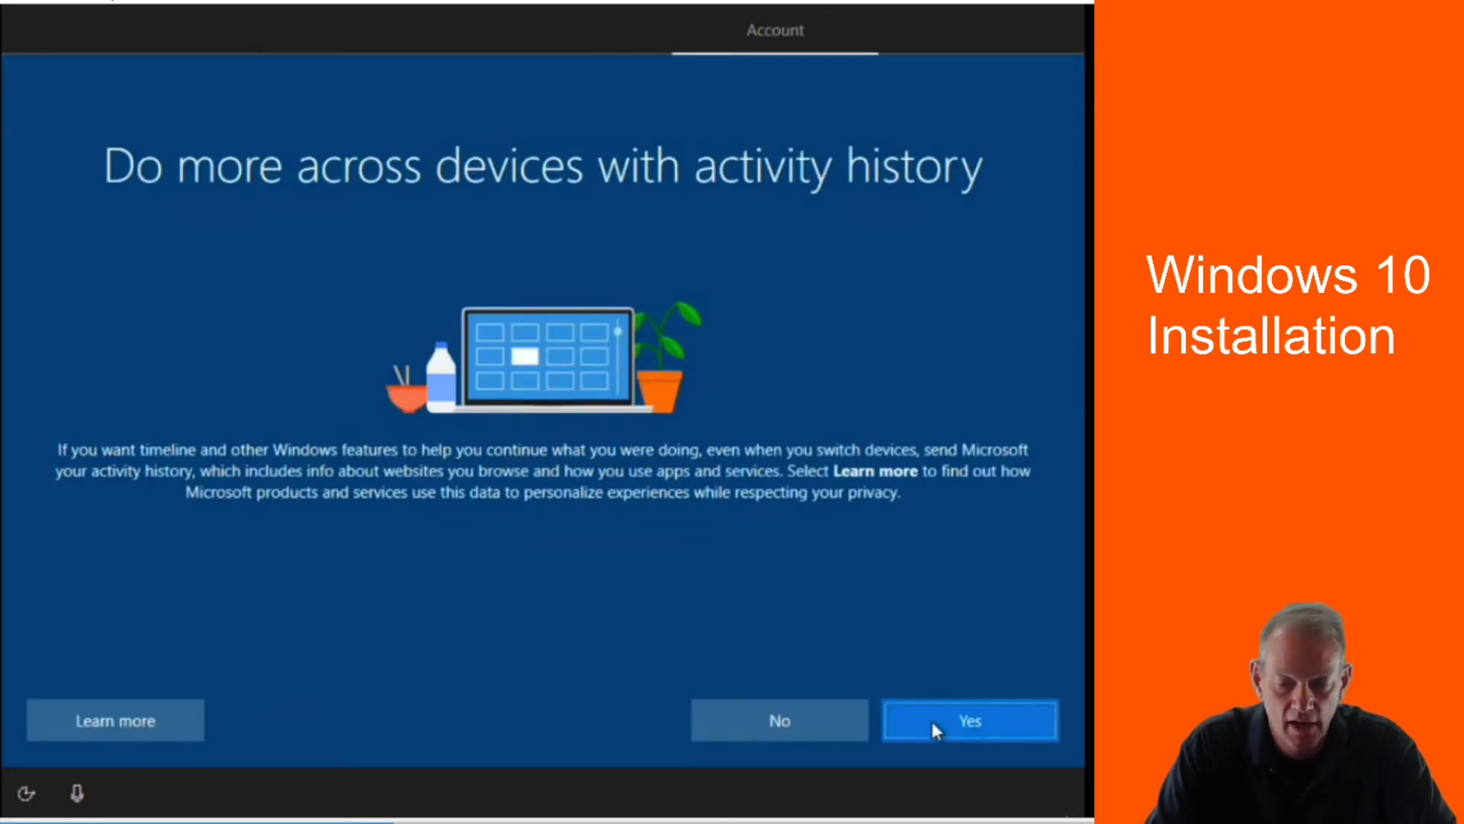
click(821, 721)
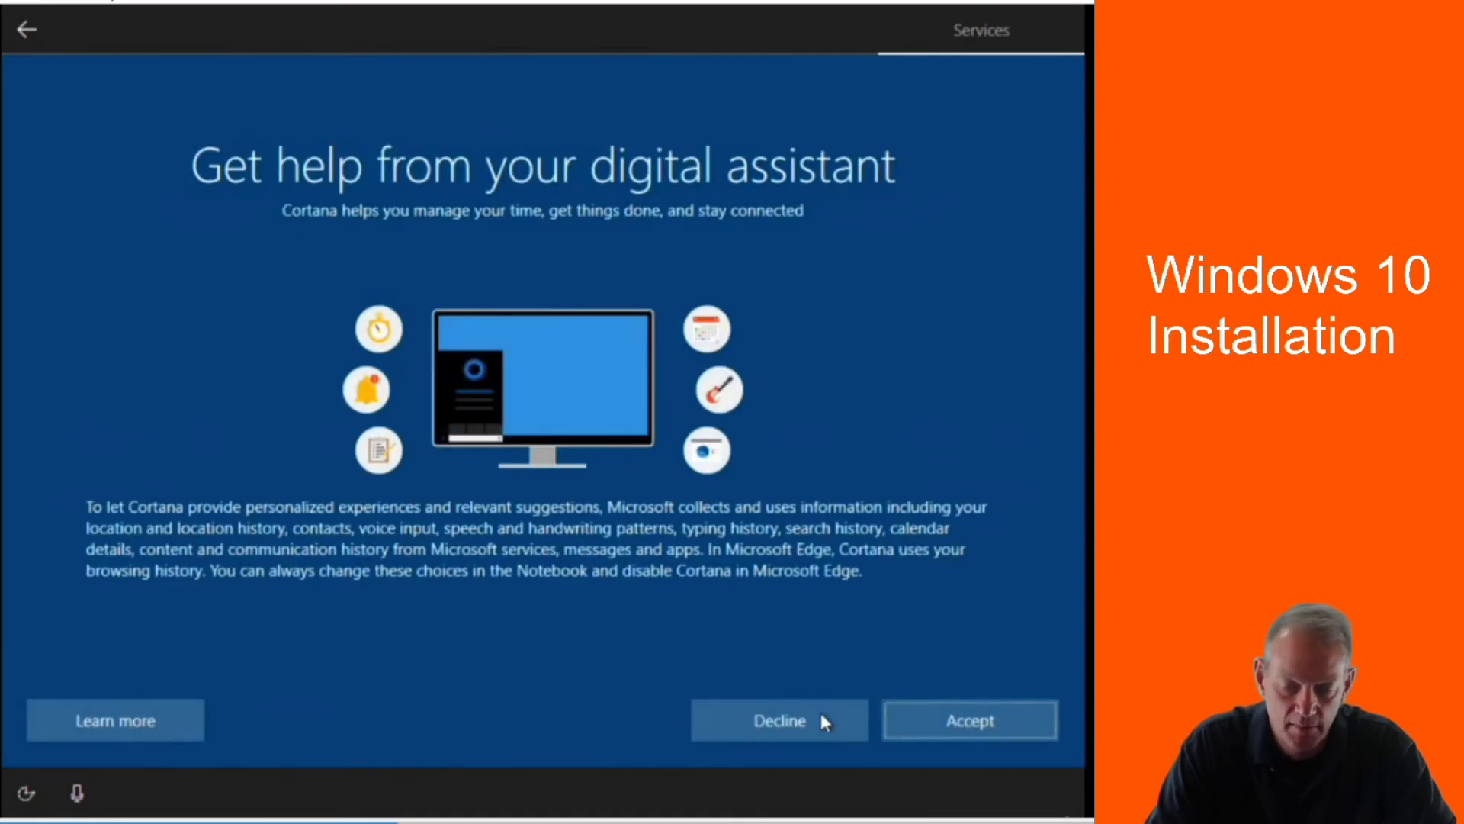
click(912, 731)
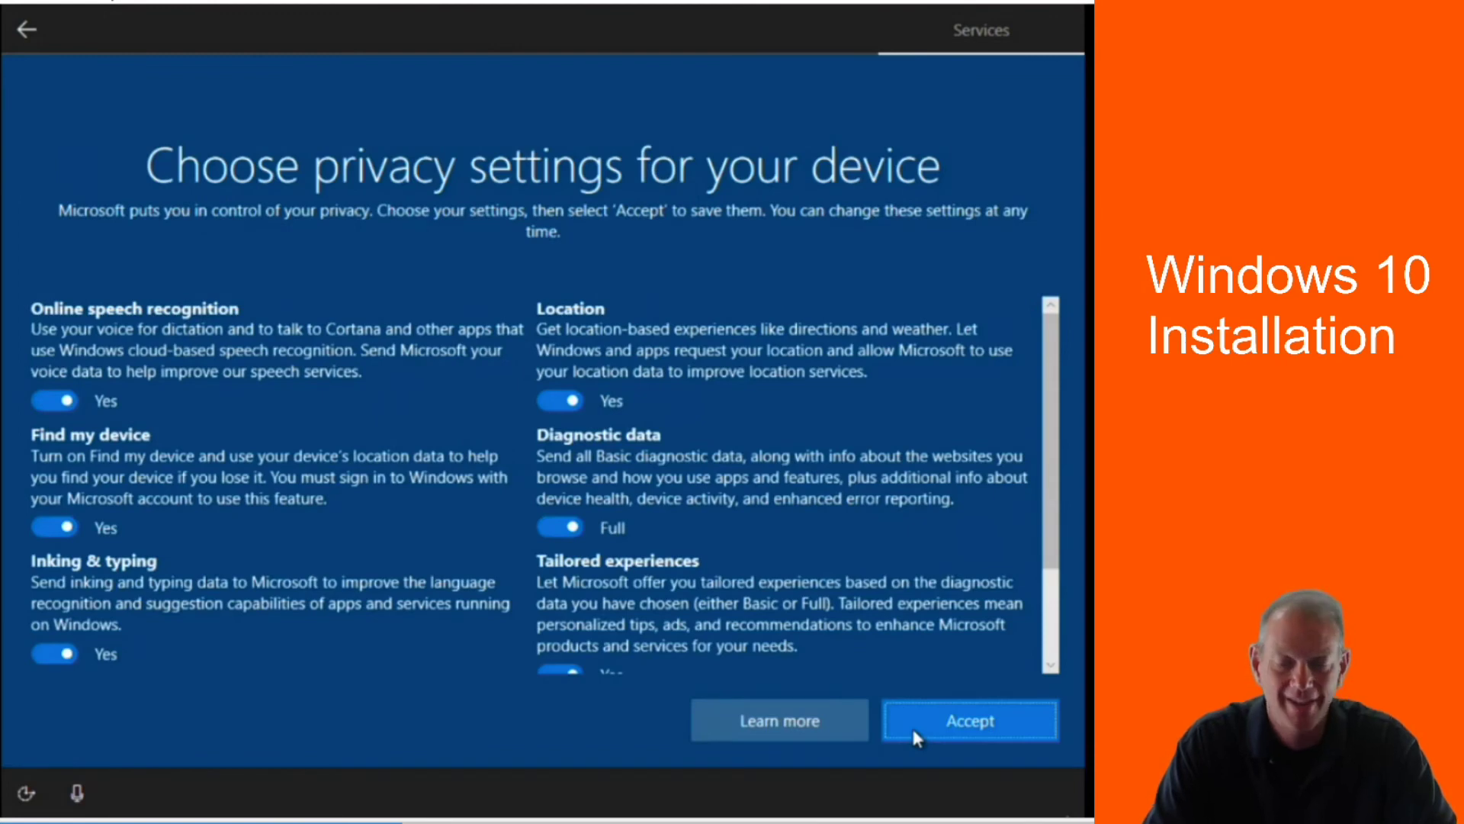
Step: Turn off Find my device, online speech recognition and the Advertising ID
scroll(401, 419, down, 2)
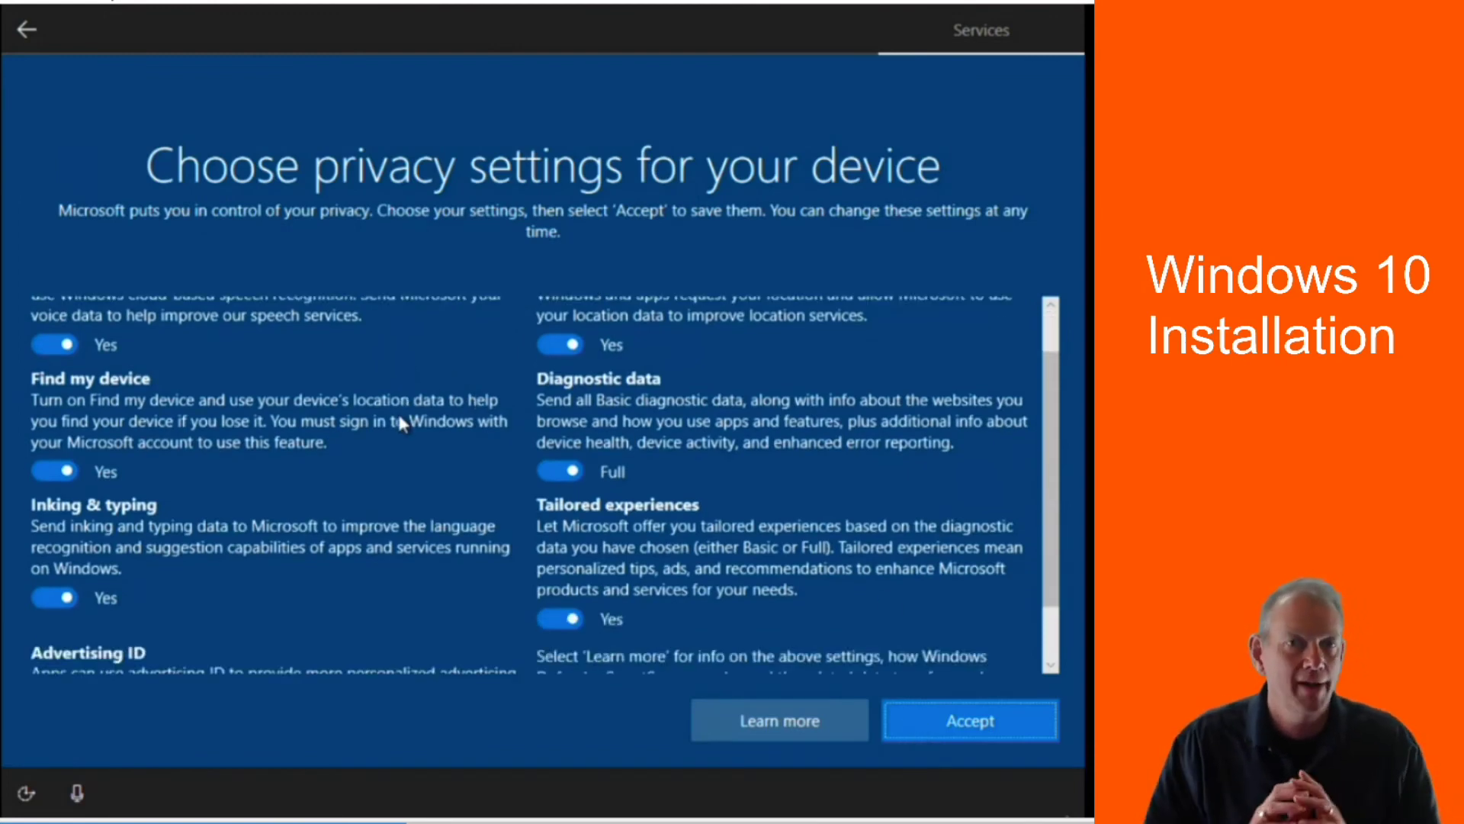
click(48, 467)
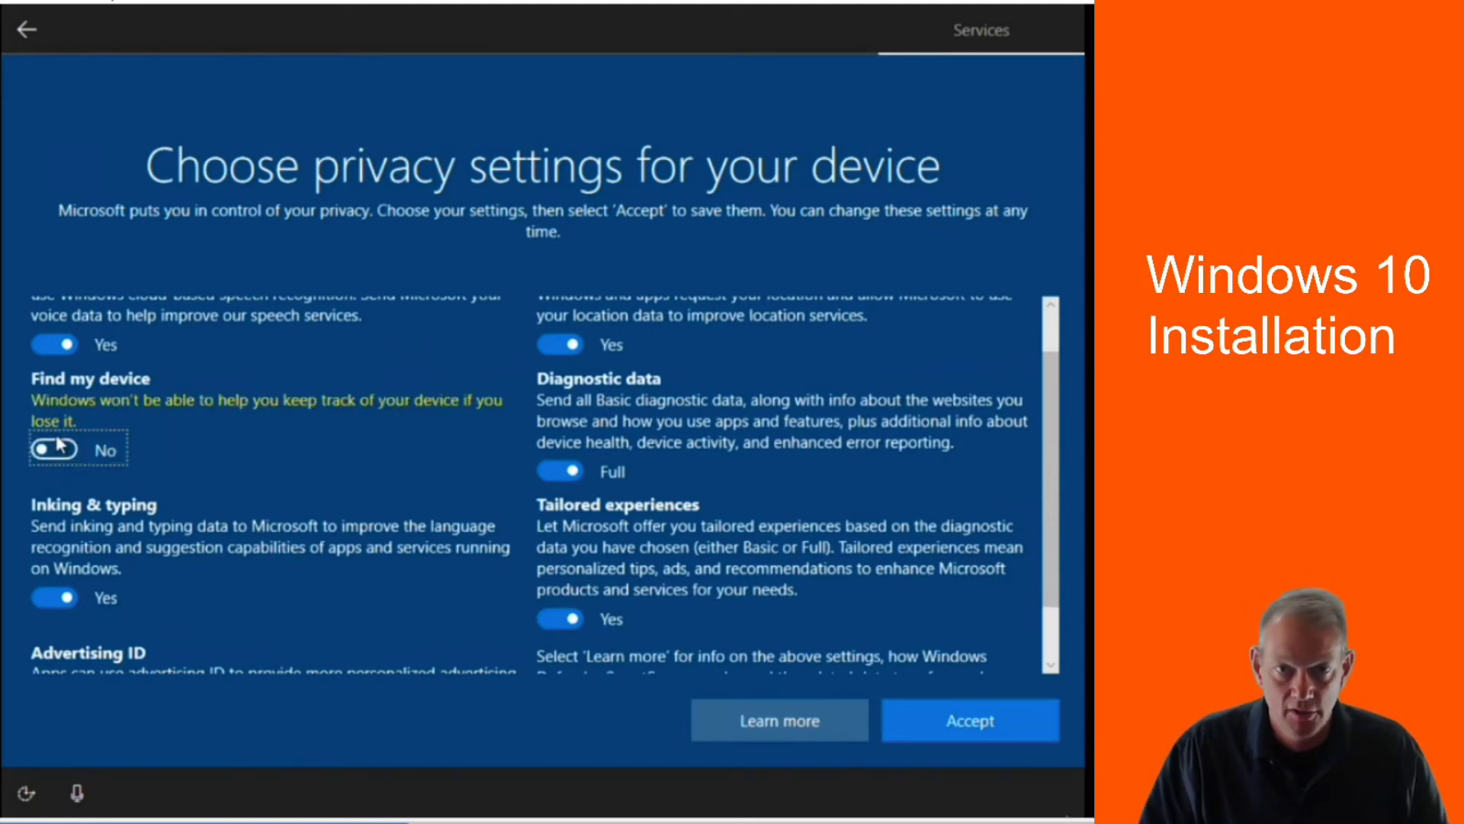
click(52, 350)
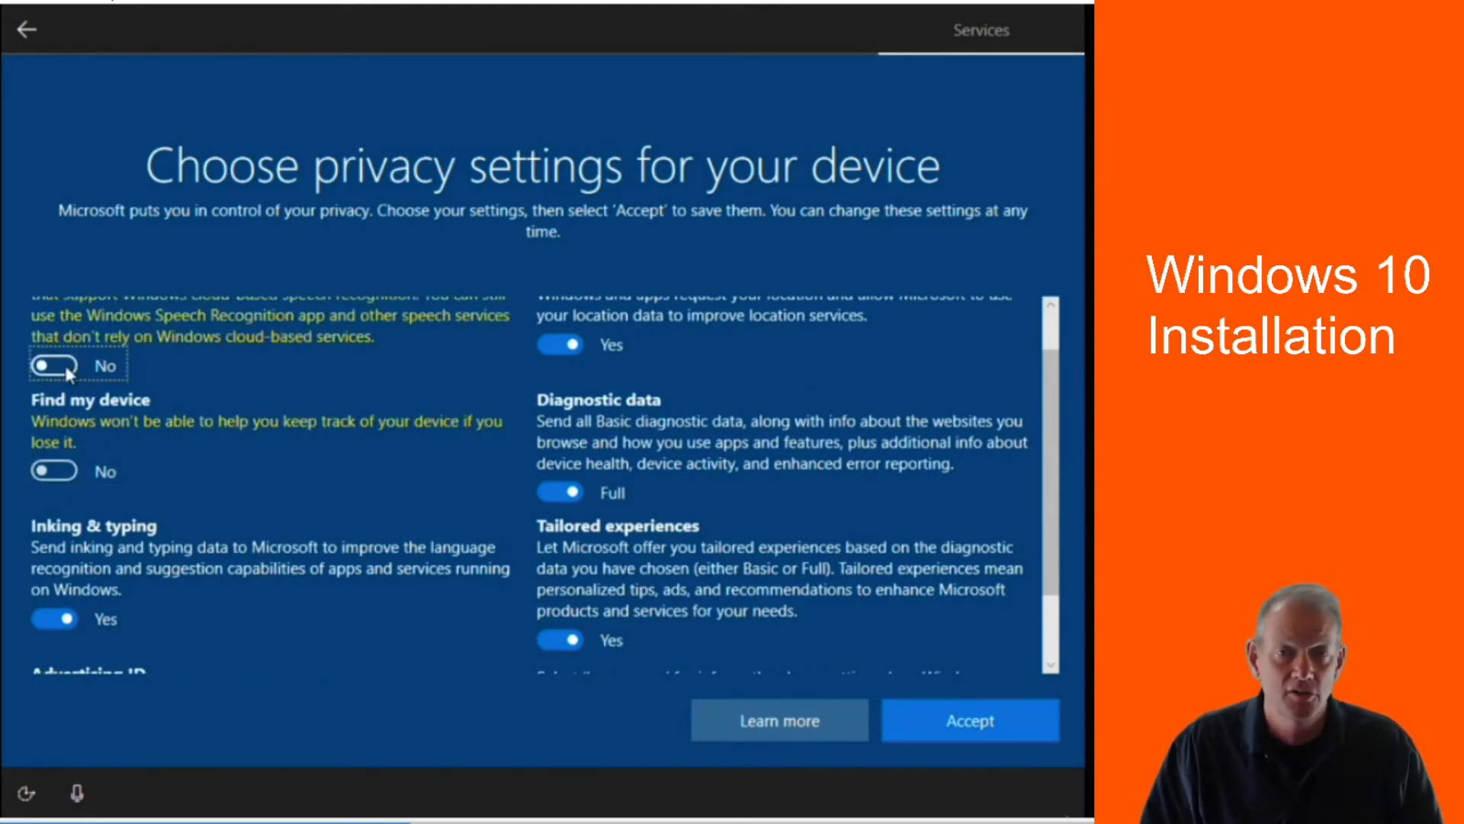
scroll(126, 450, down, 3)
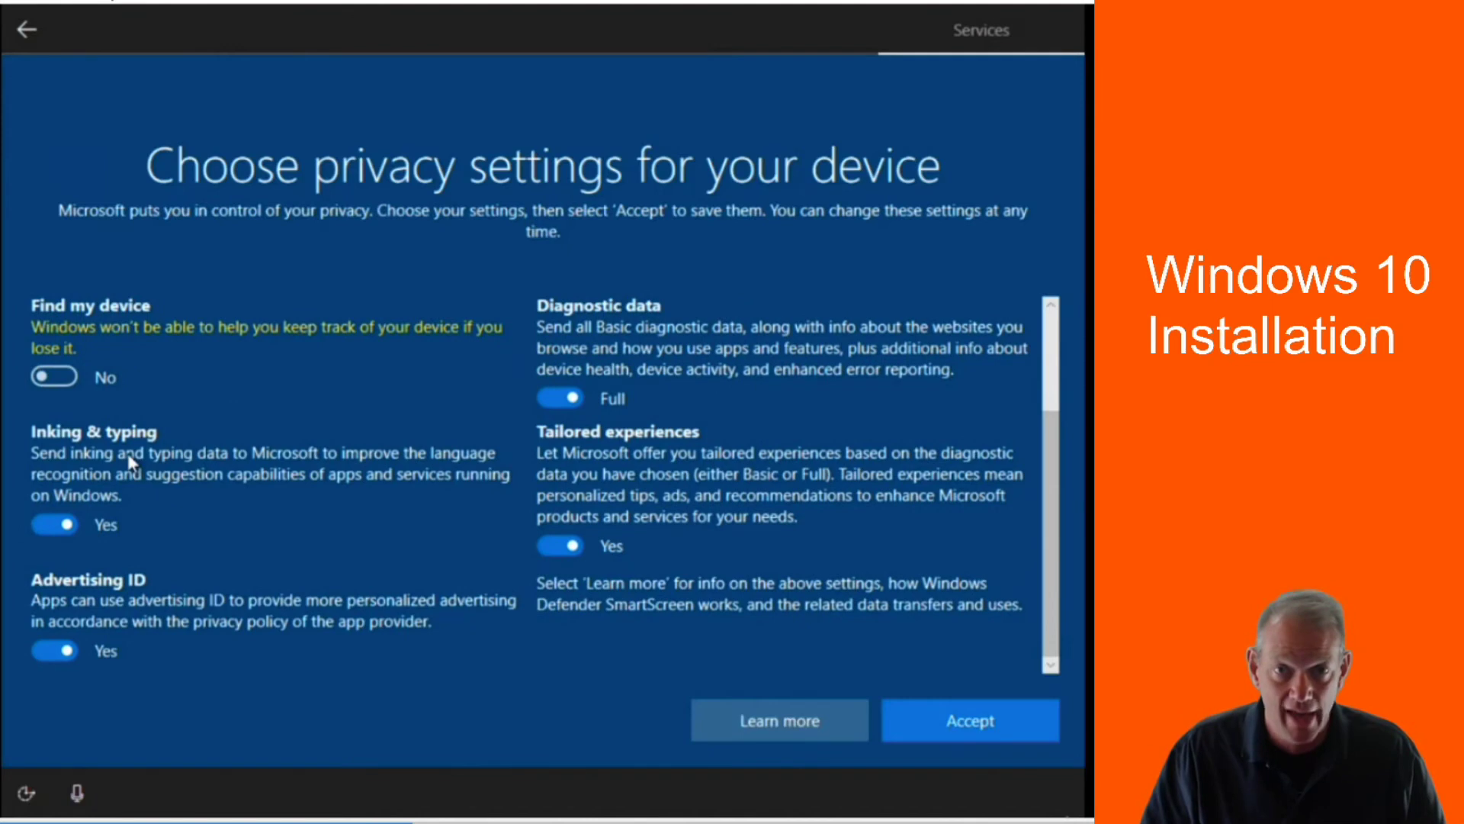
click(51, 656)
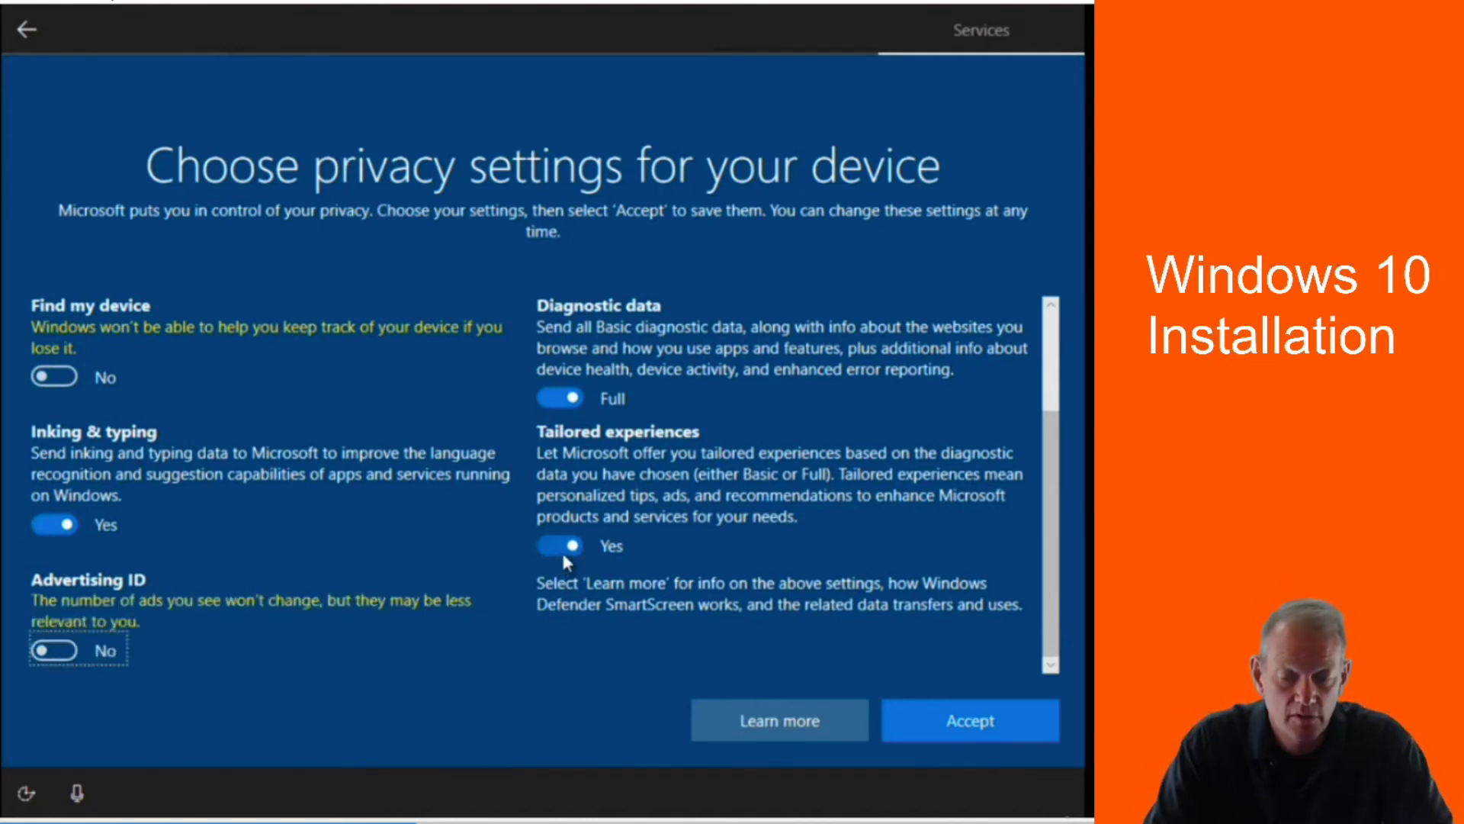
Step: Switch location sharing off and accept the privacy settings
scroll(559, 547, up, 5)
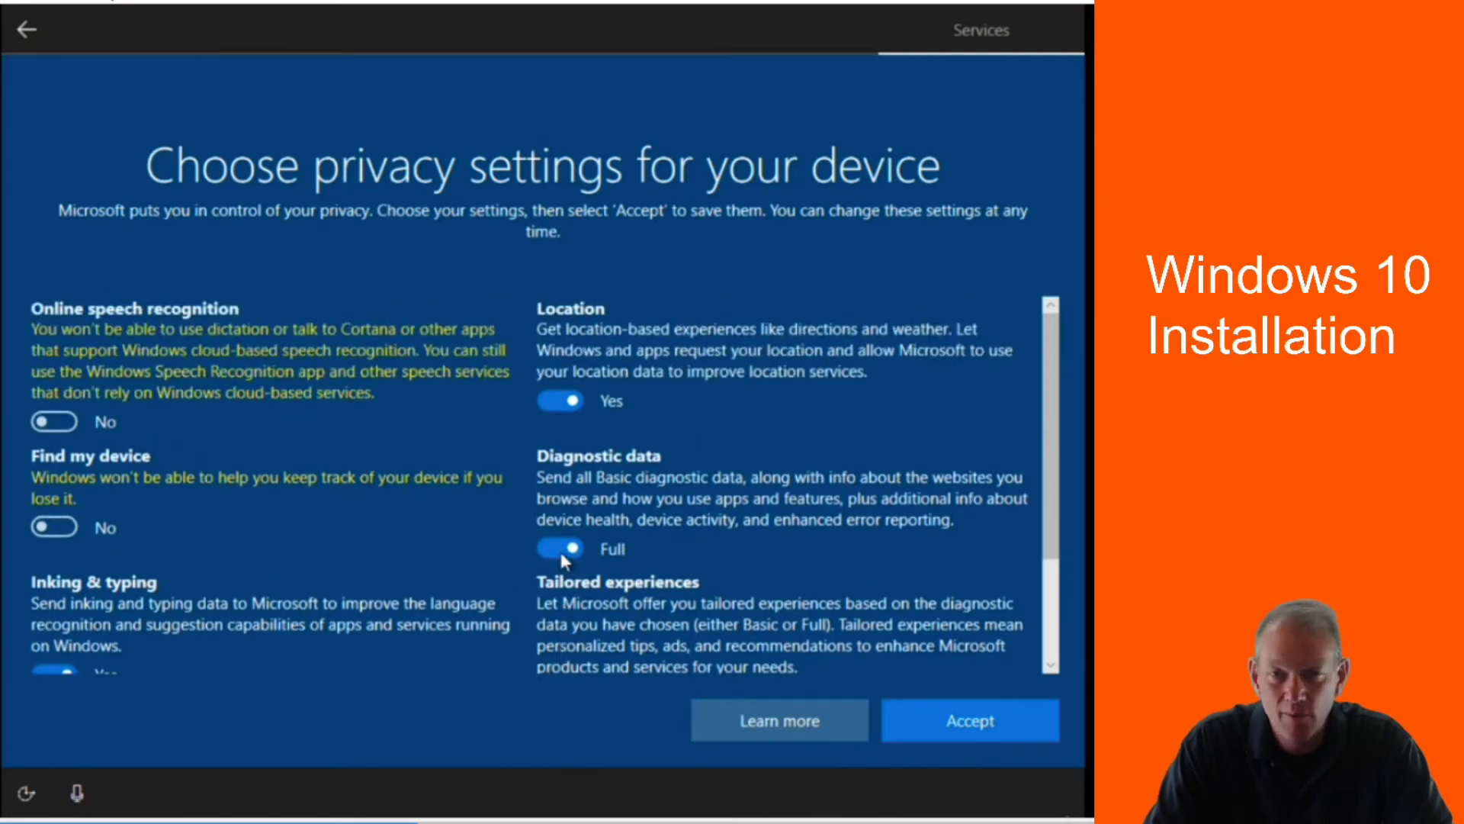
click(546, 403)
click(934, 718)
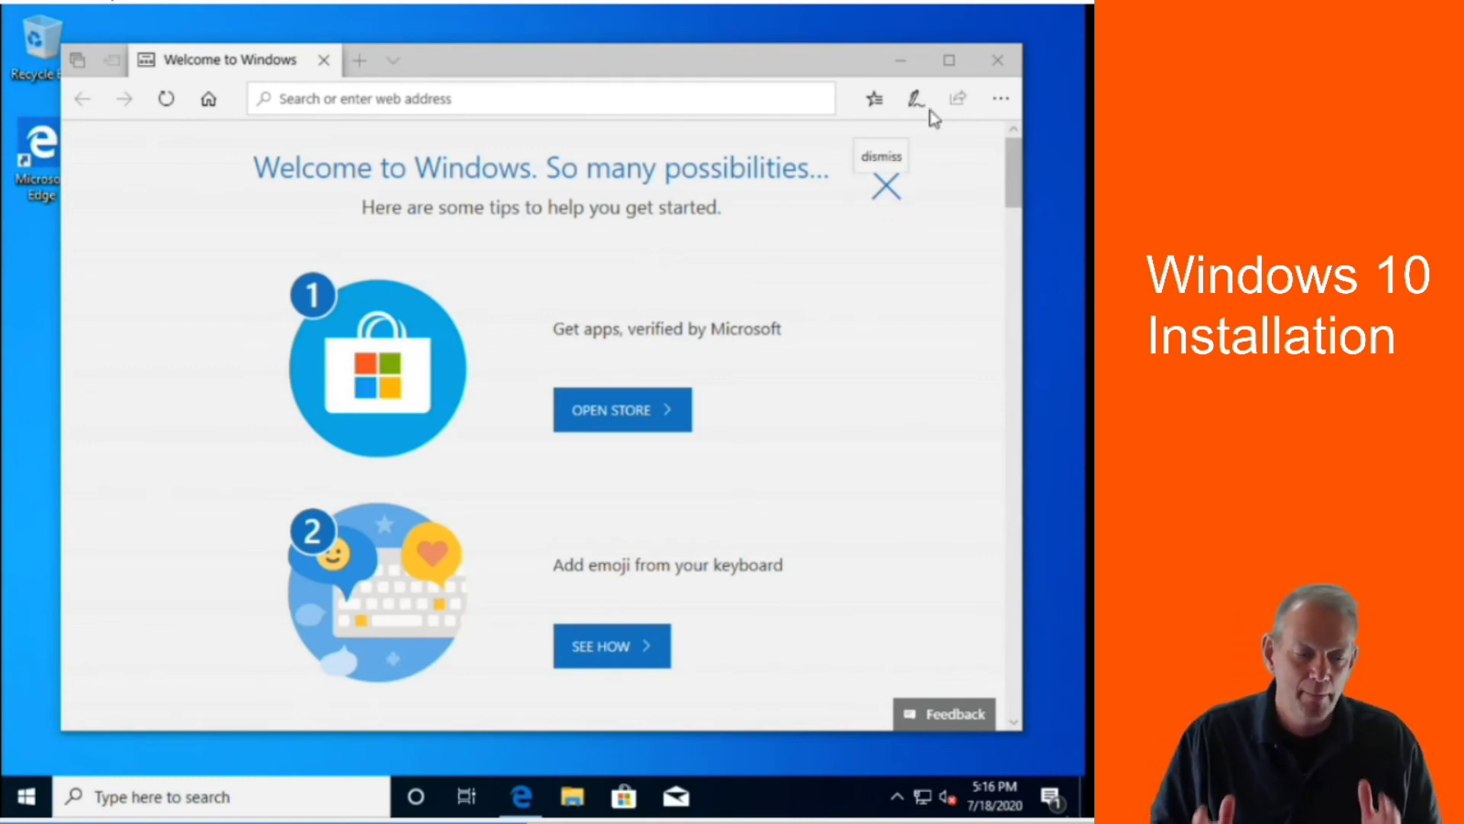
Step: Close the Edge Welcome to Windows window to reveal the bare desktop
click(991, 69)
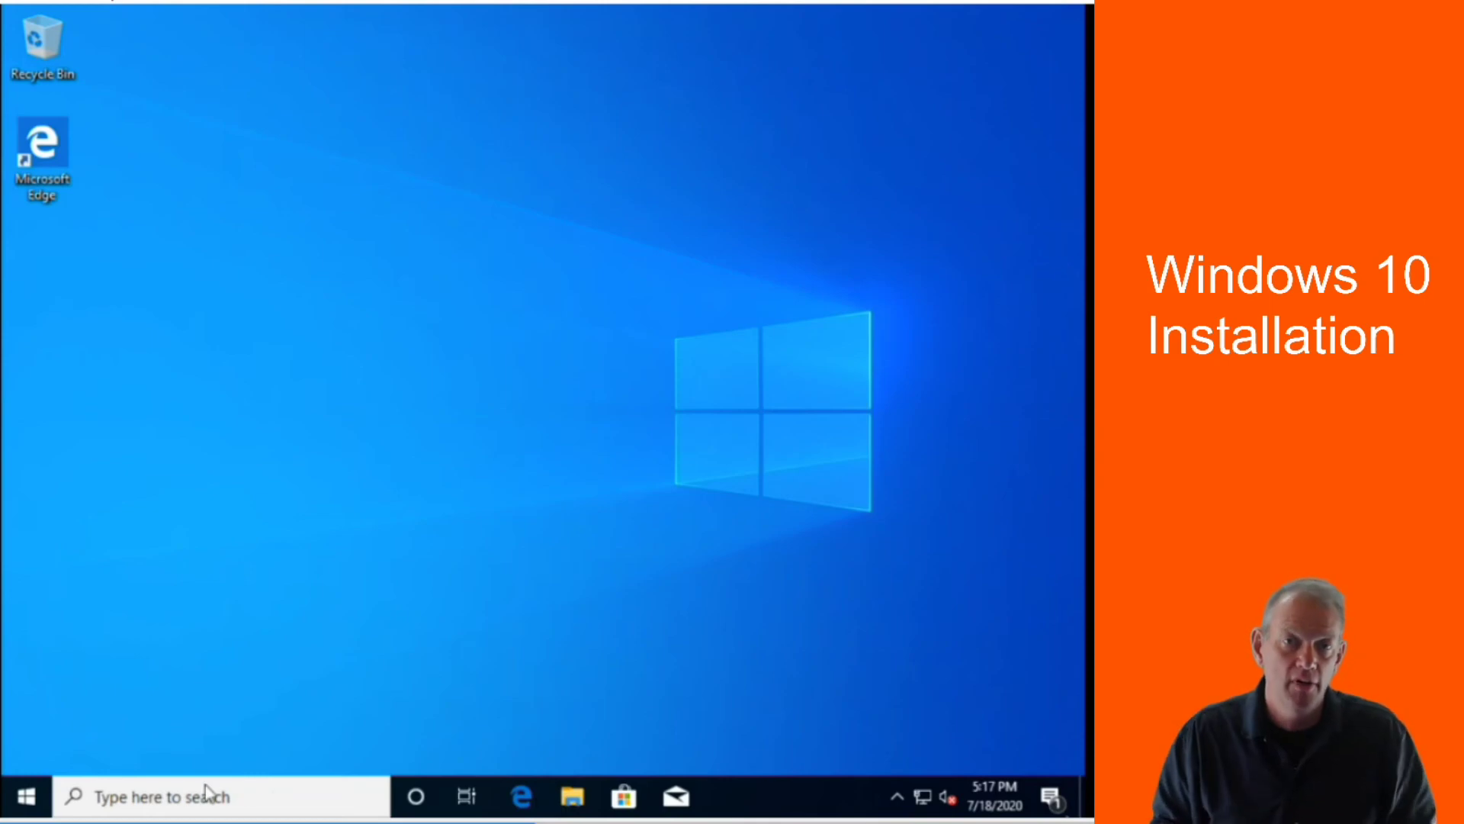
click(26, 809)
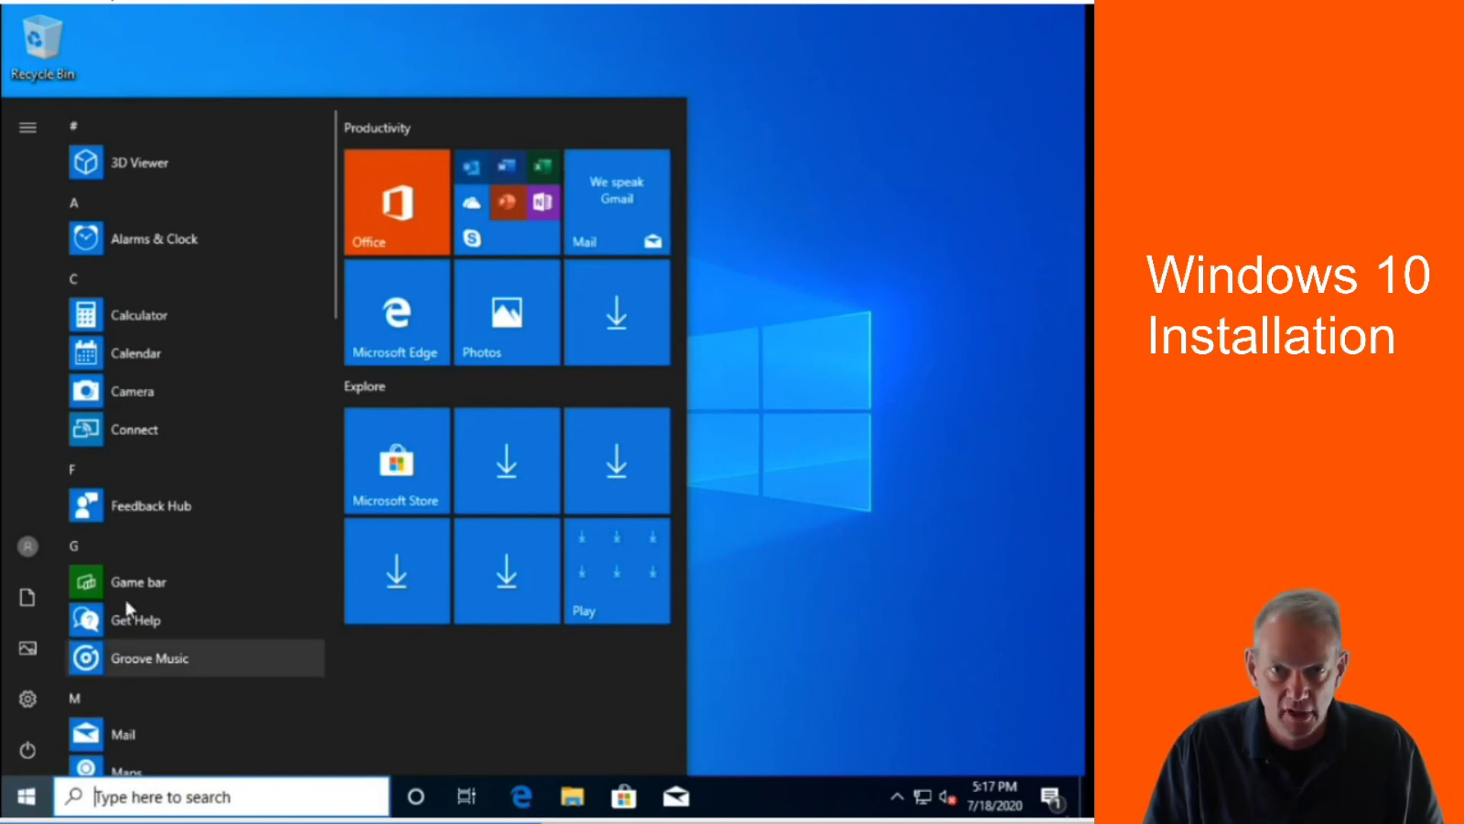
scroll(147, 579, down, 5)
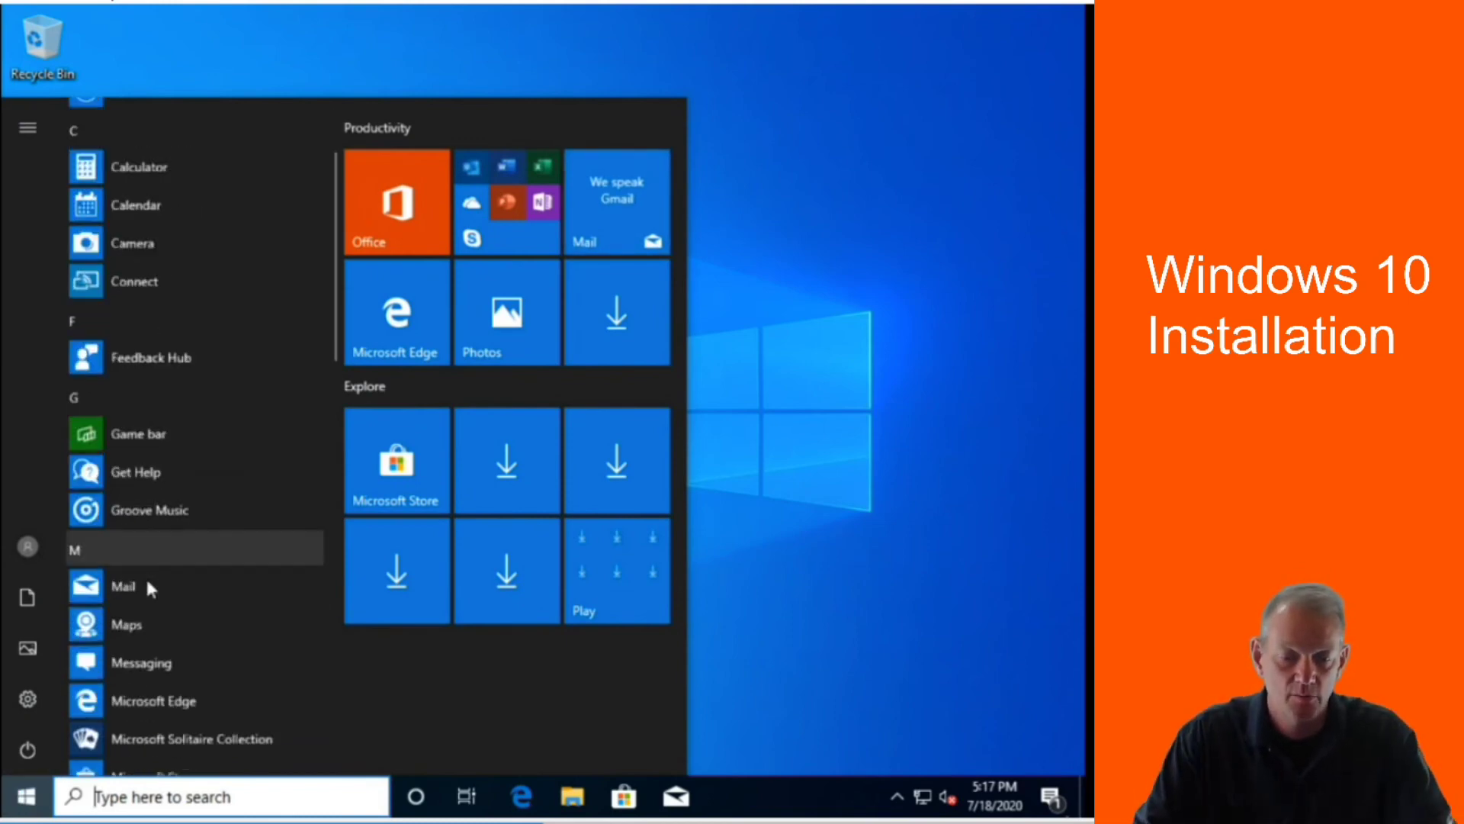
scroll(147, 579, down, 5)
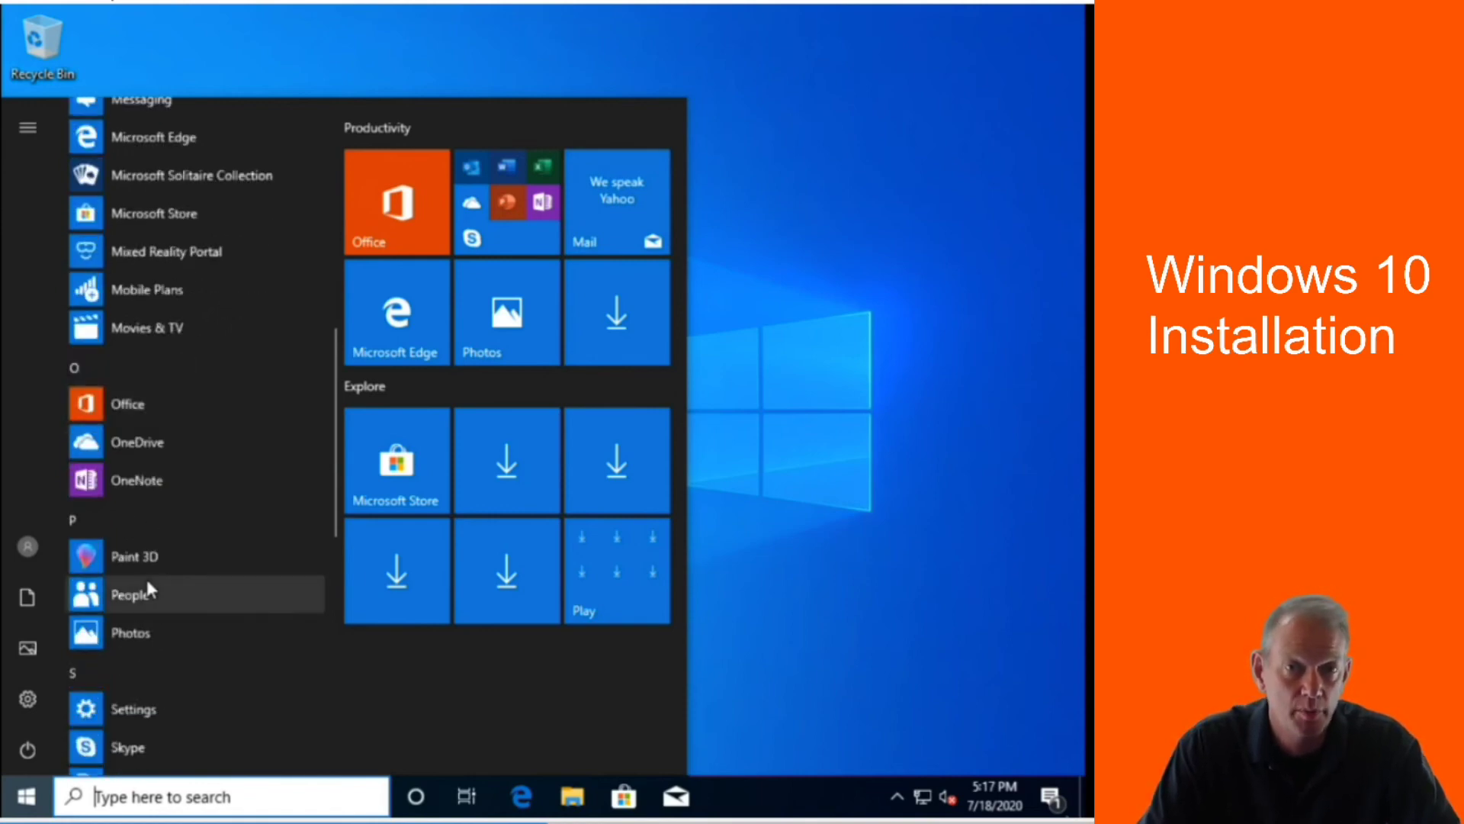
scroll(147, 579, down, 5)
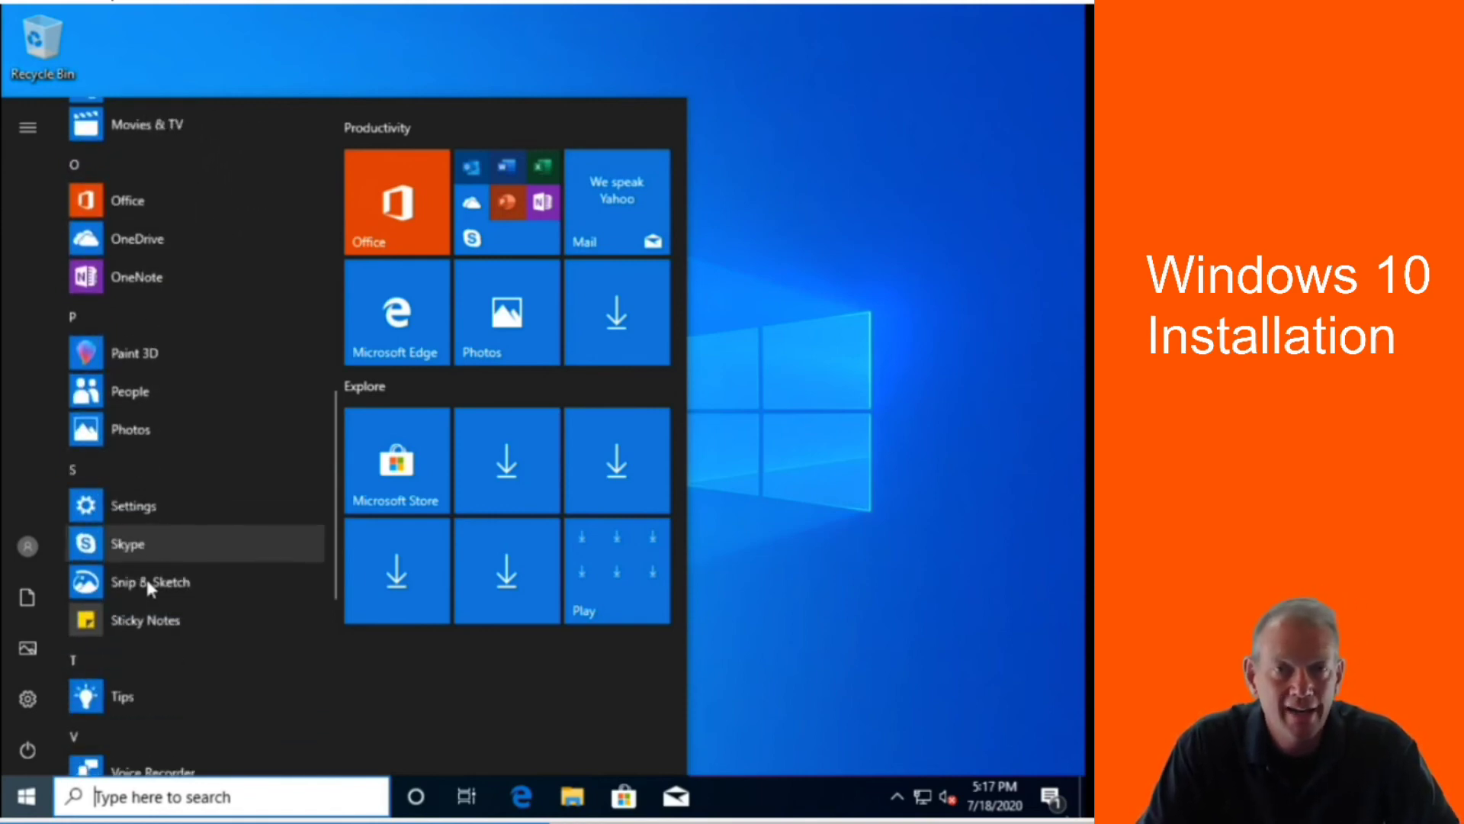
scroll(146, 579, down, 4)
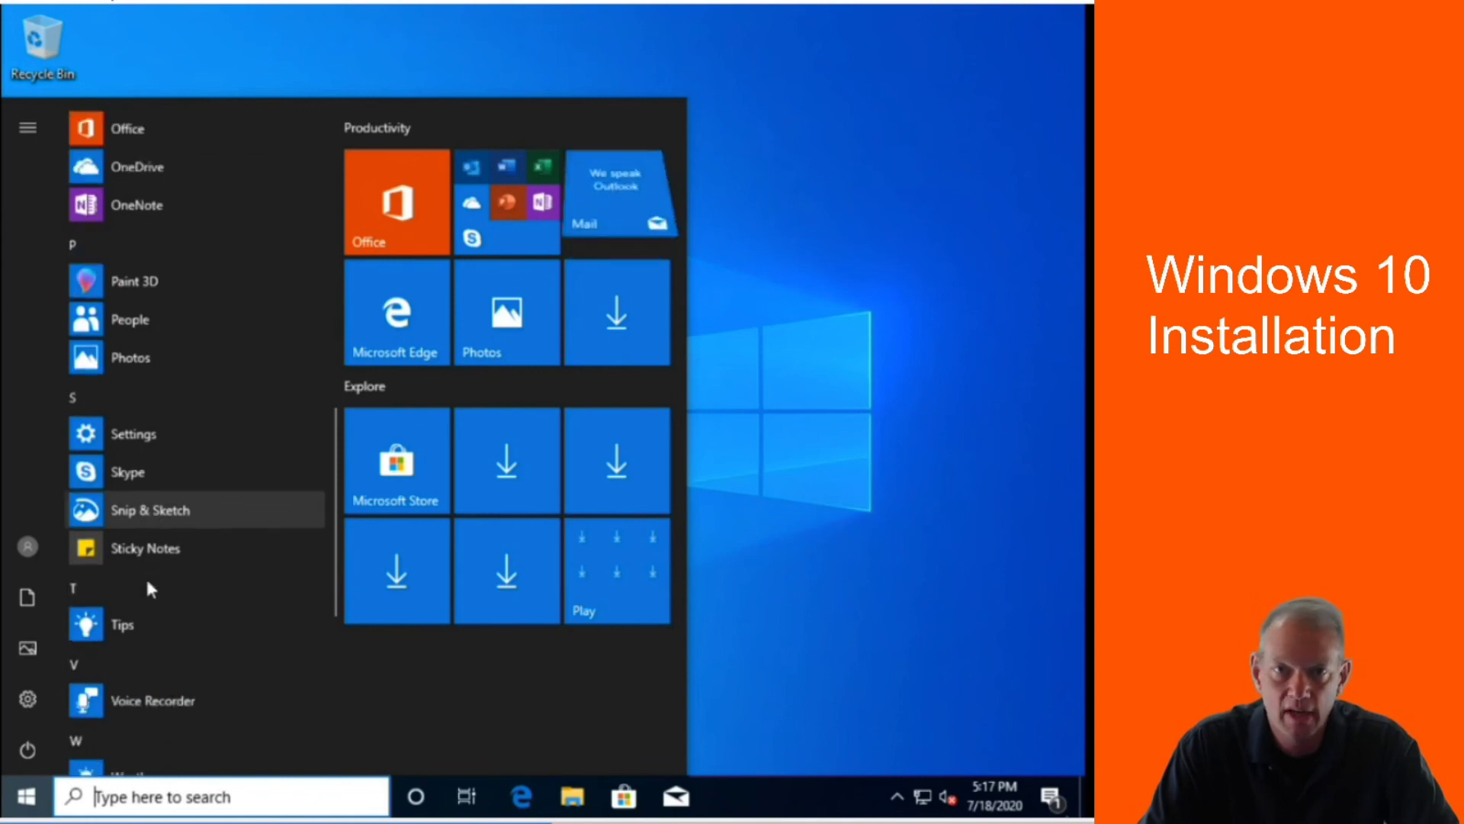
scroll(107, 698, down, 3)
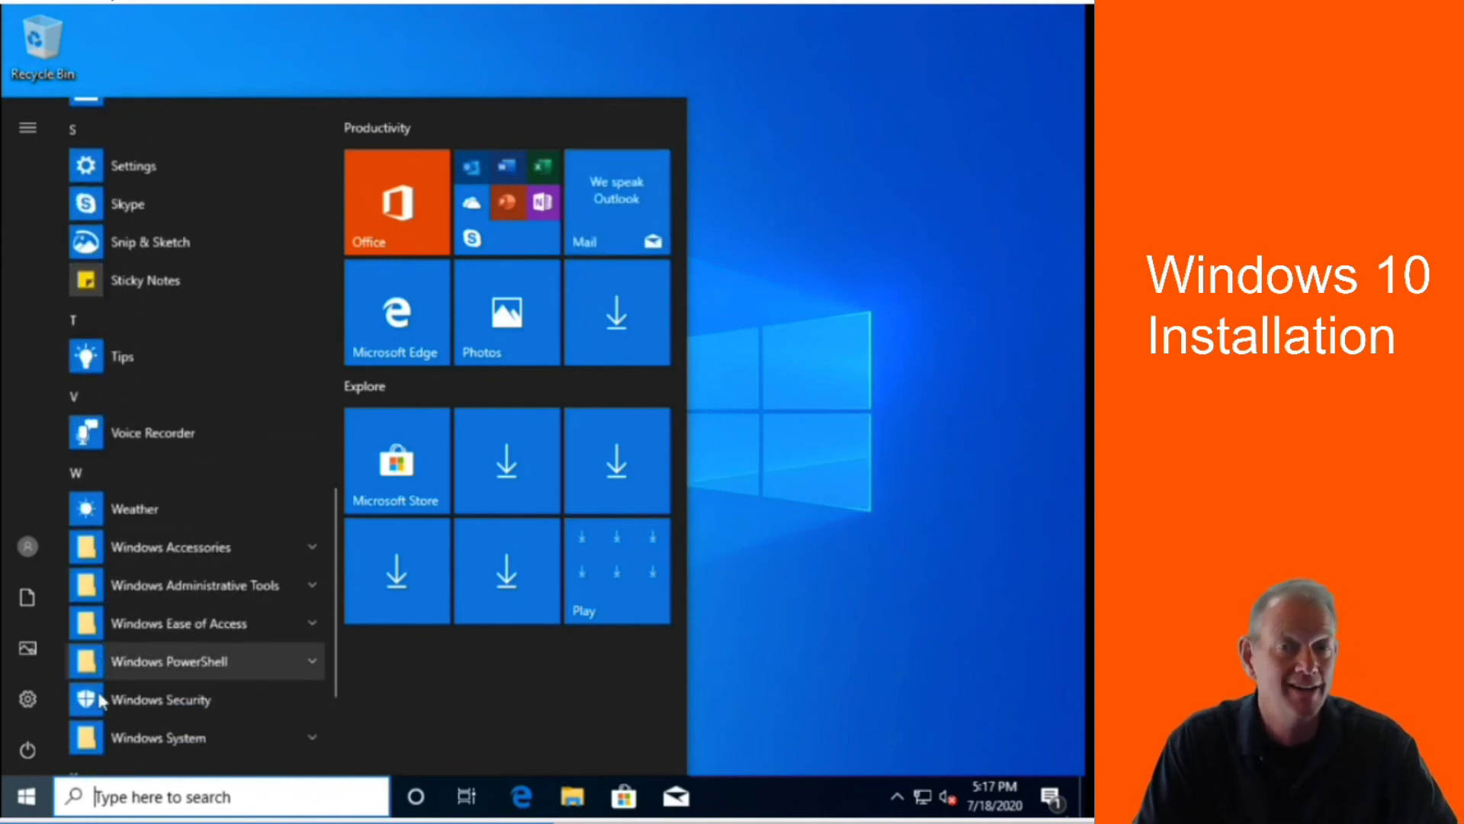
scroll(100, 700, up, 7)
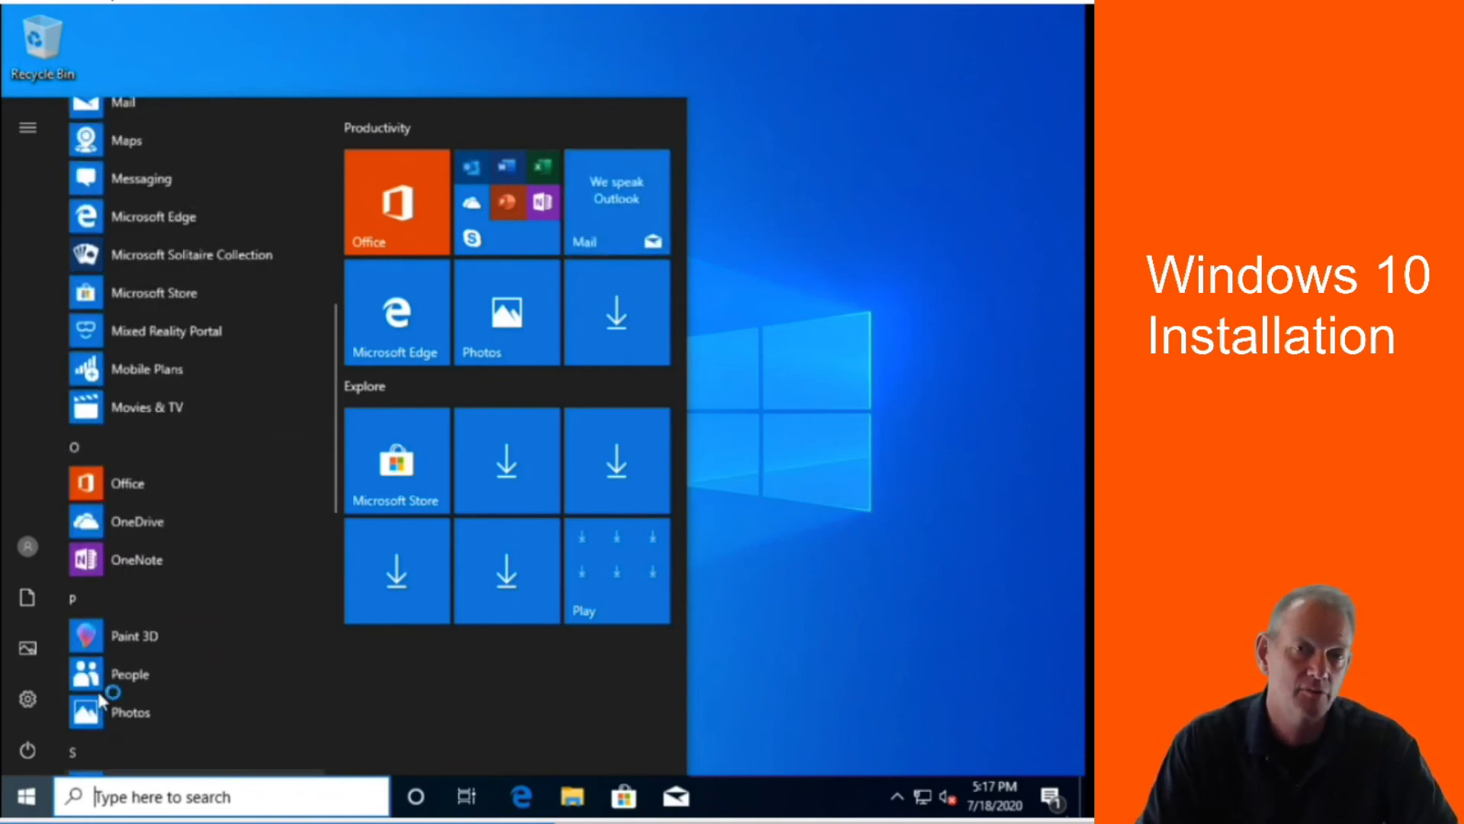
click(133, 472)
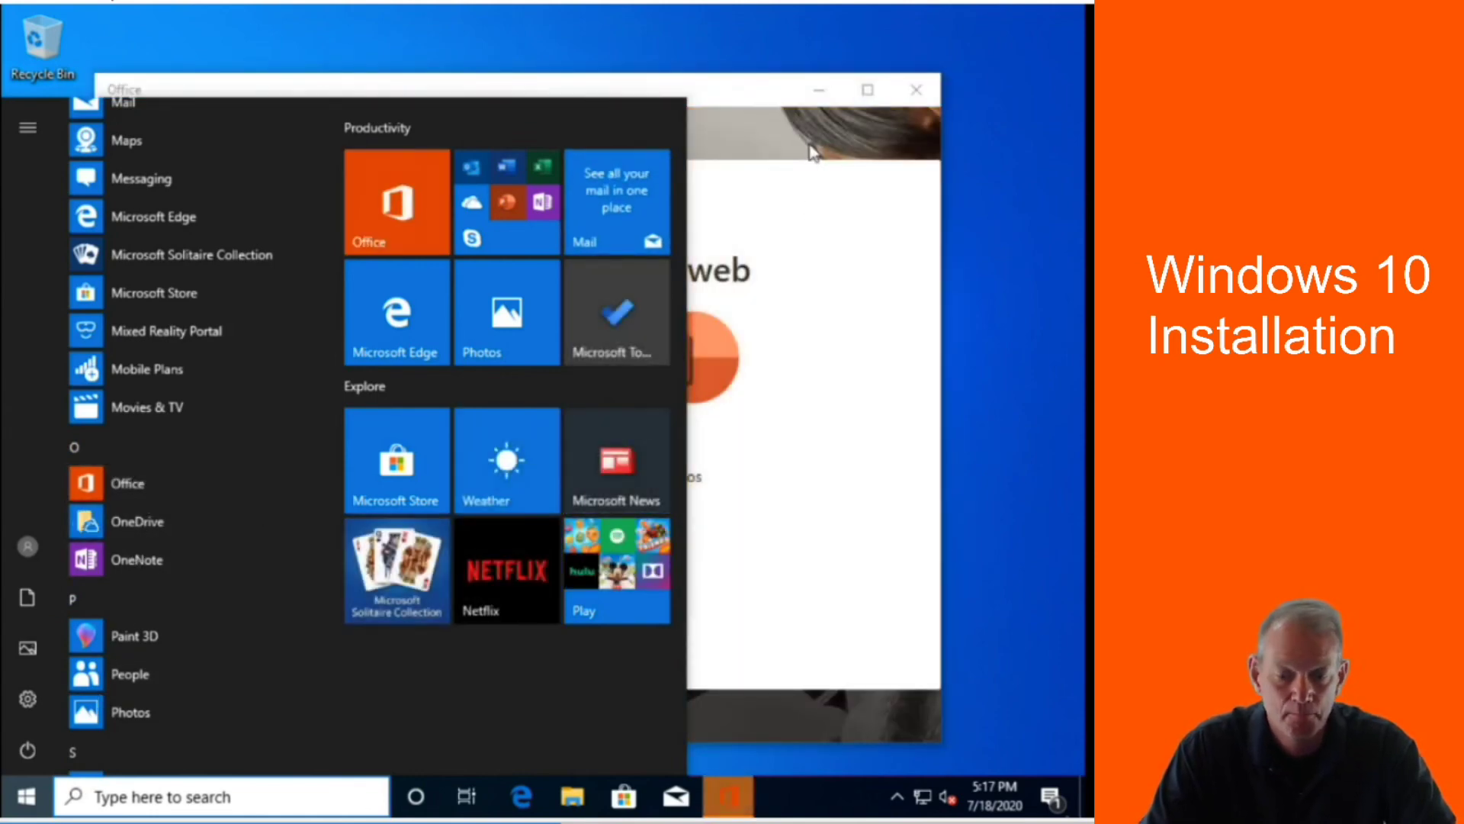
click(778, 109)
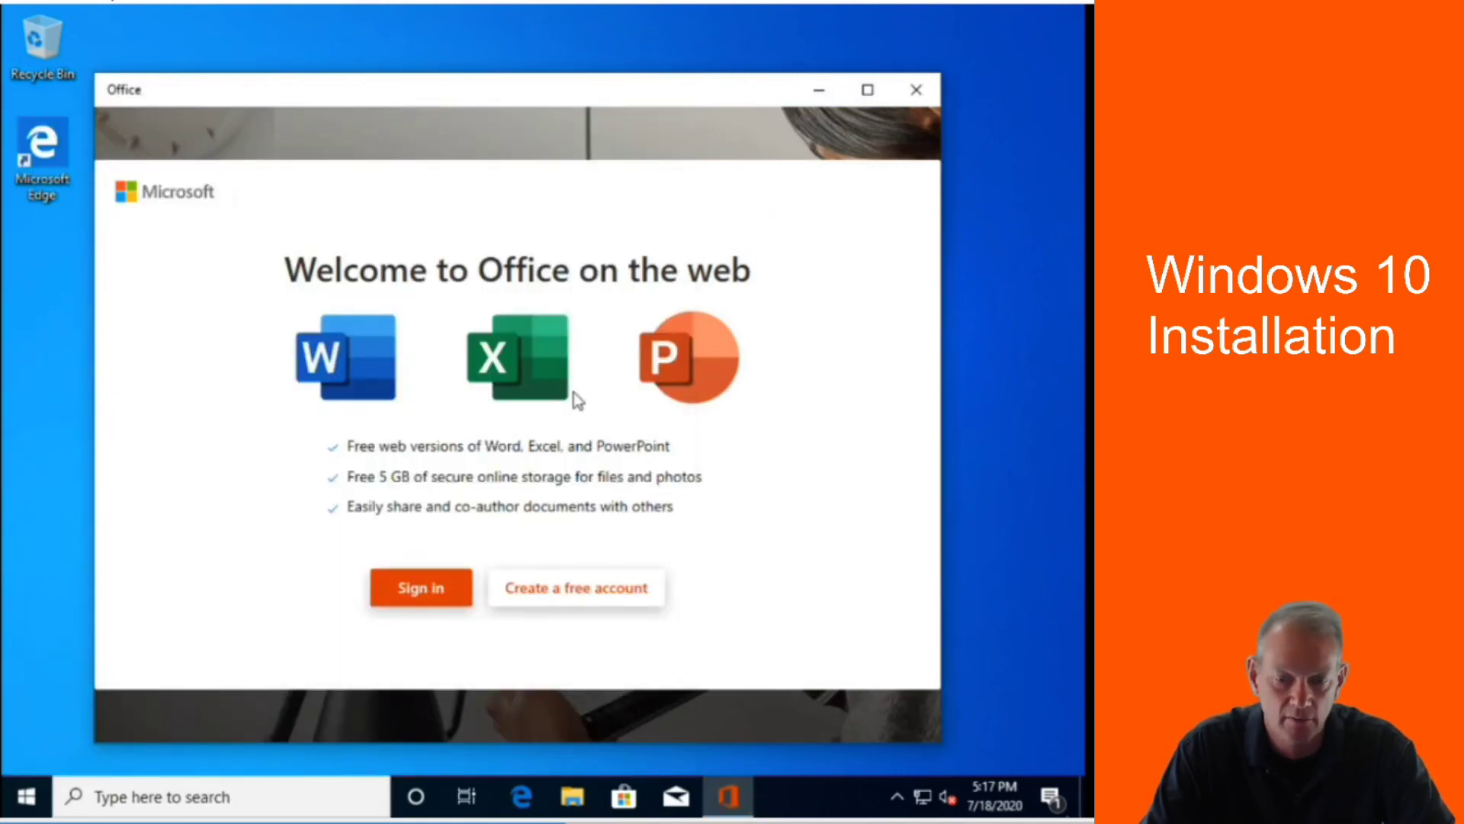
click(917, 90)
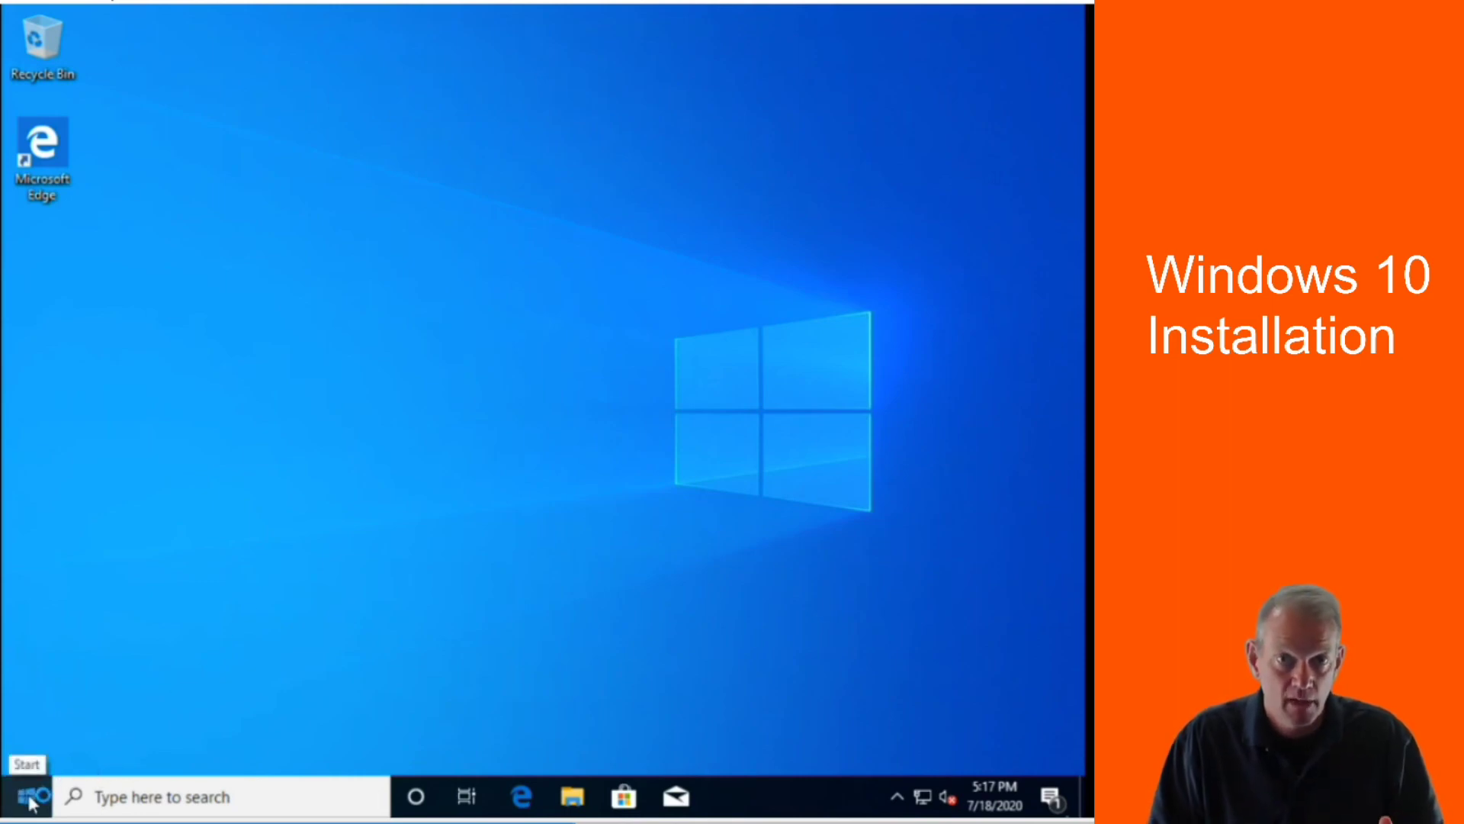
Step: Browse the Start menu's apps and tiles, then dismiss it back to the desktop
click(29, 798)
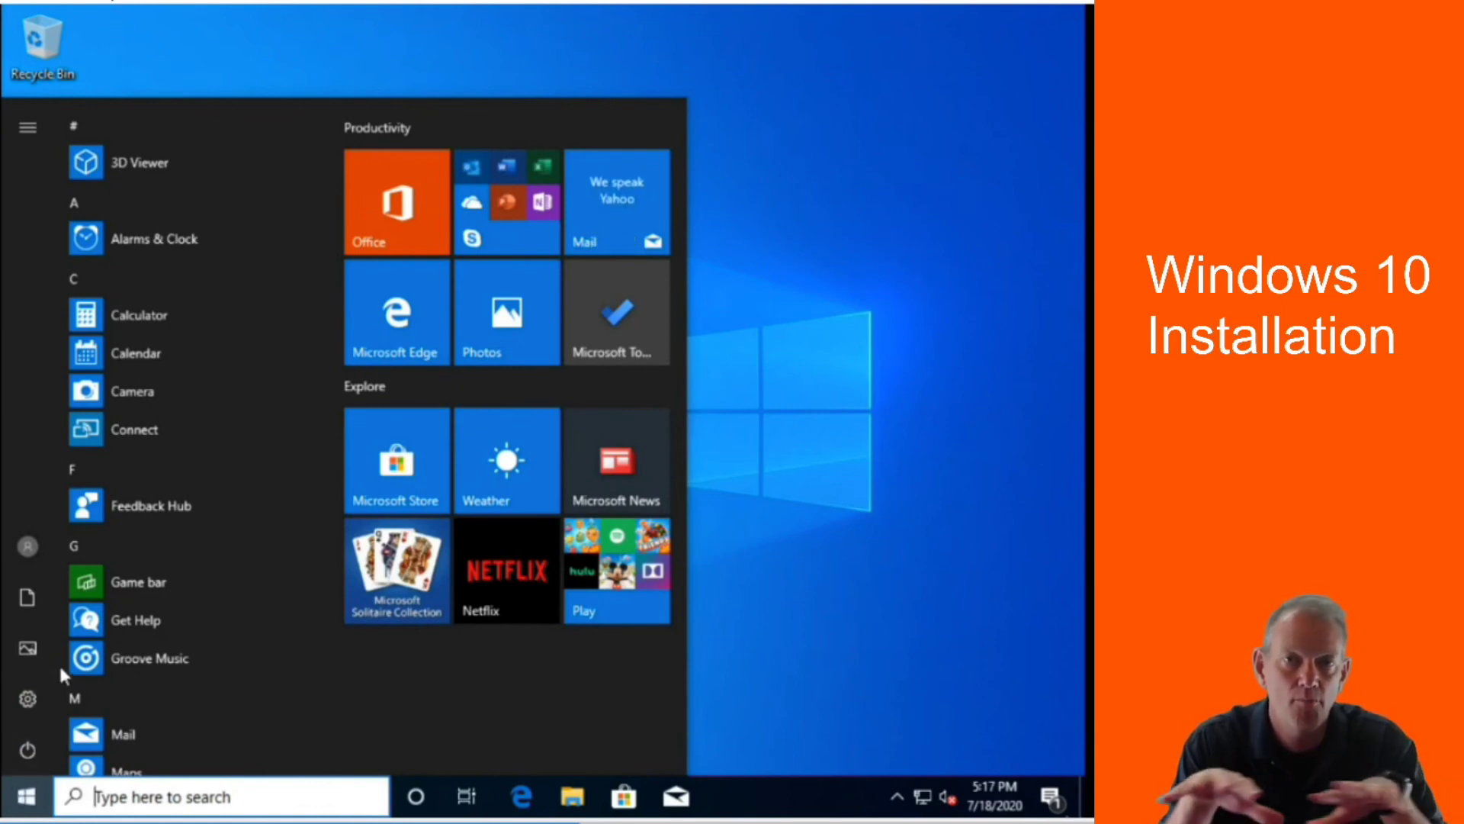
scroll(103, 610, down, 5)
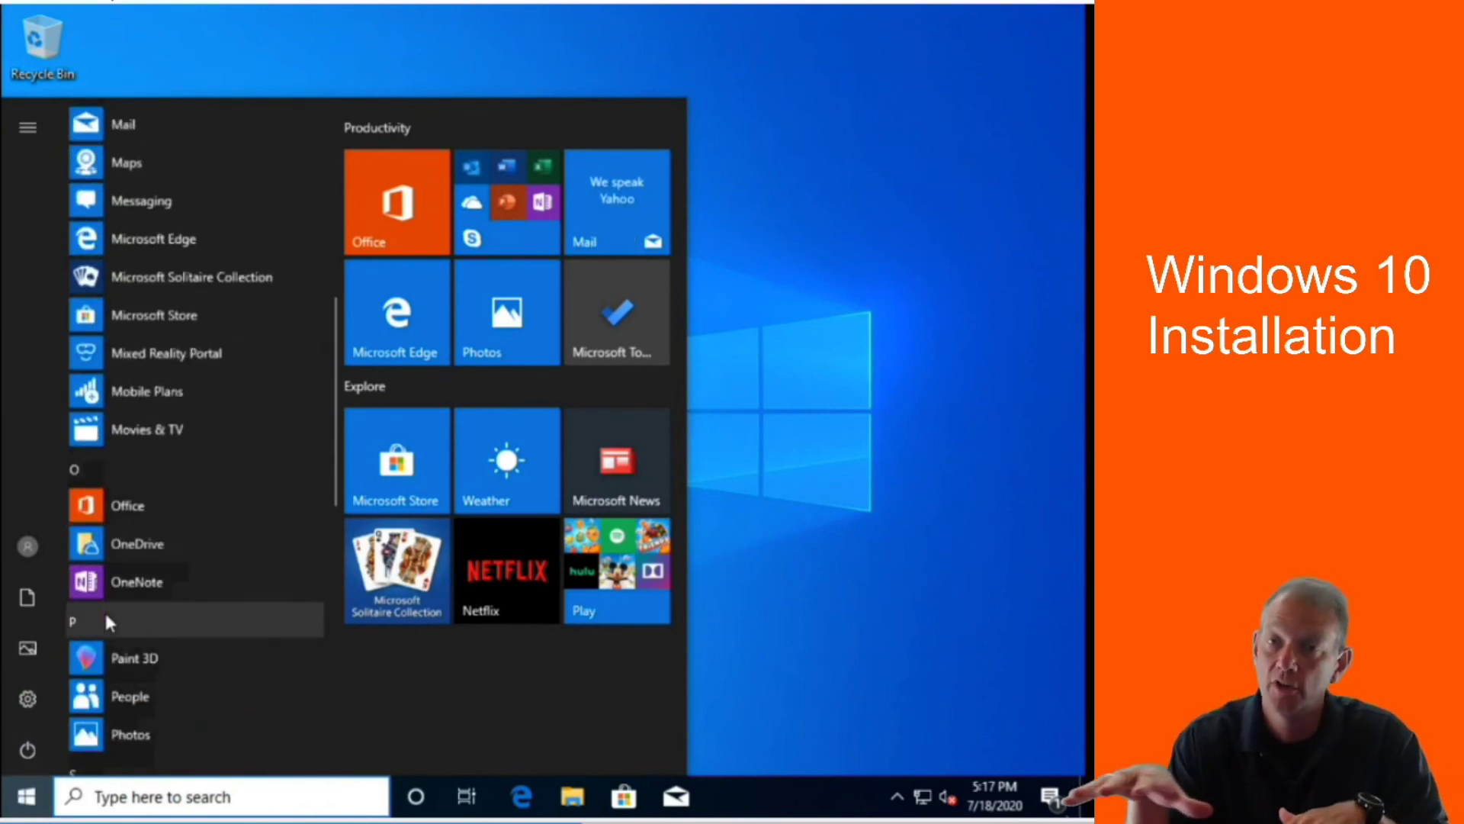
scroll(103, 610, up, 5)
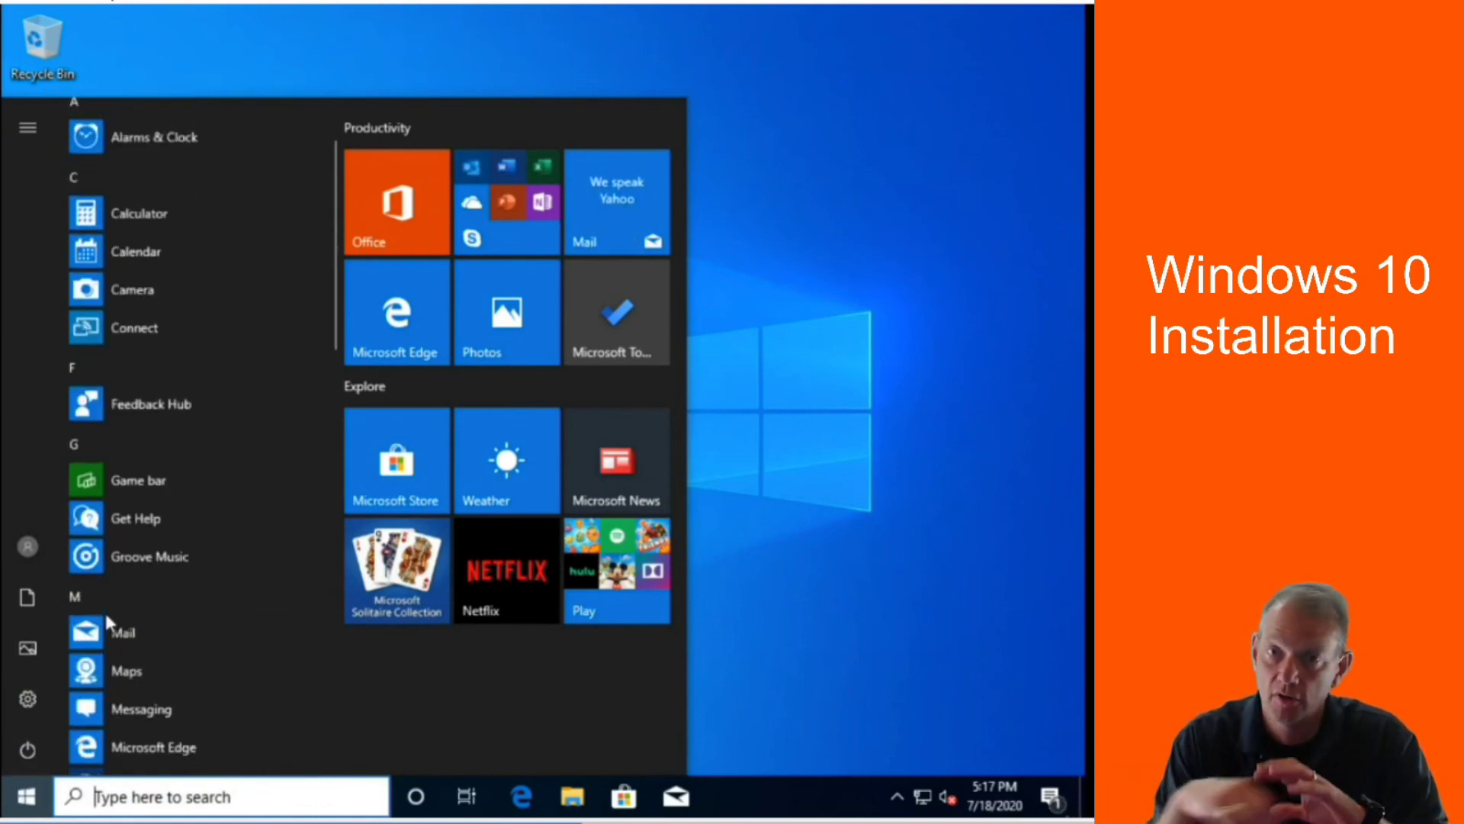
click(798, 525)
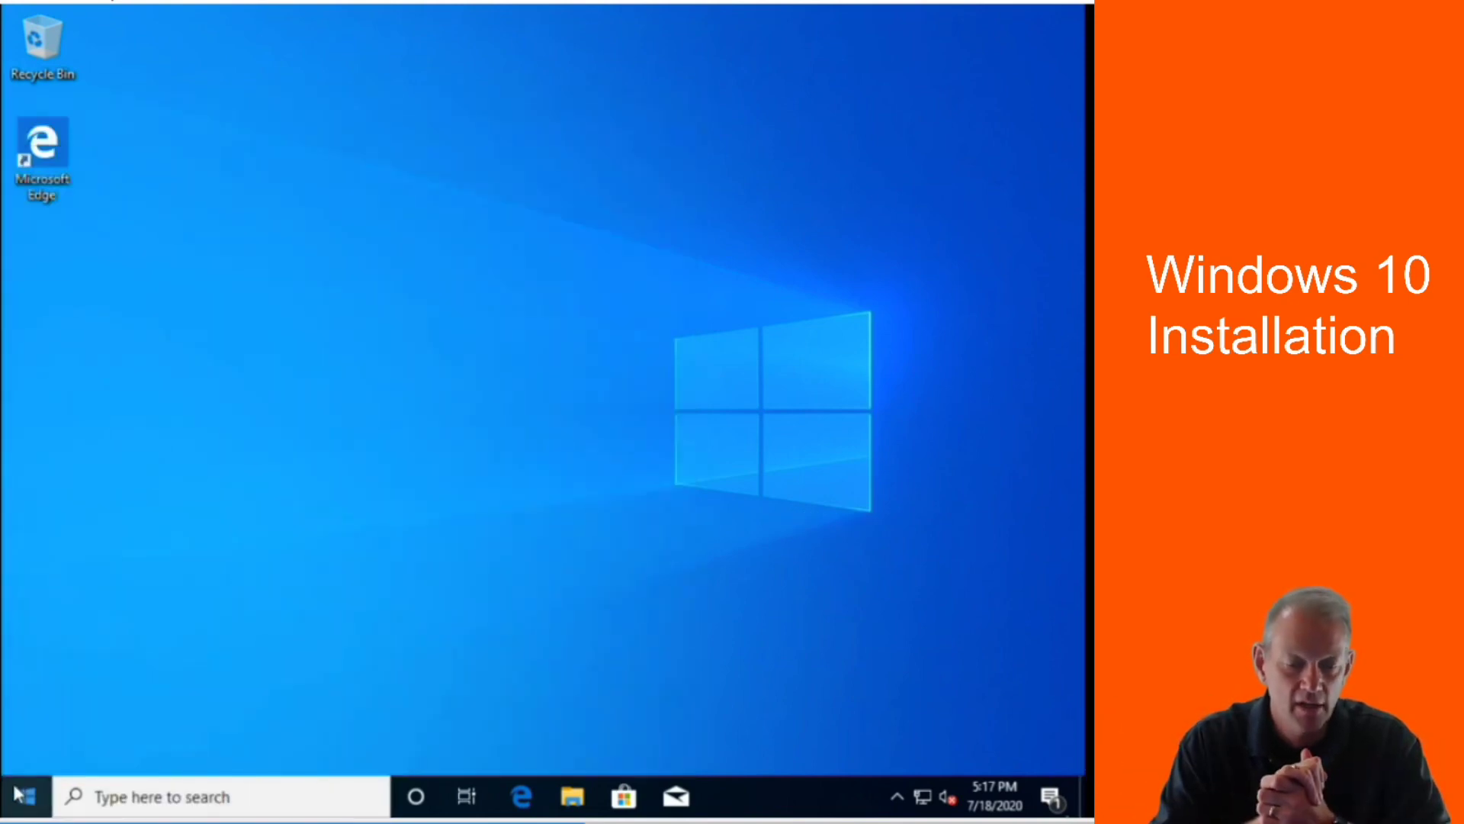
Step: Shut down the PC from the Start menu's power options
click(23, 796)
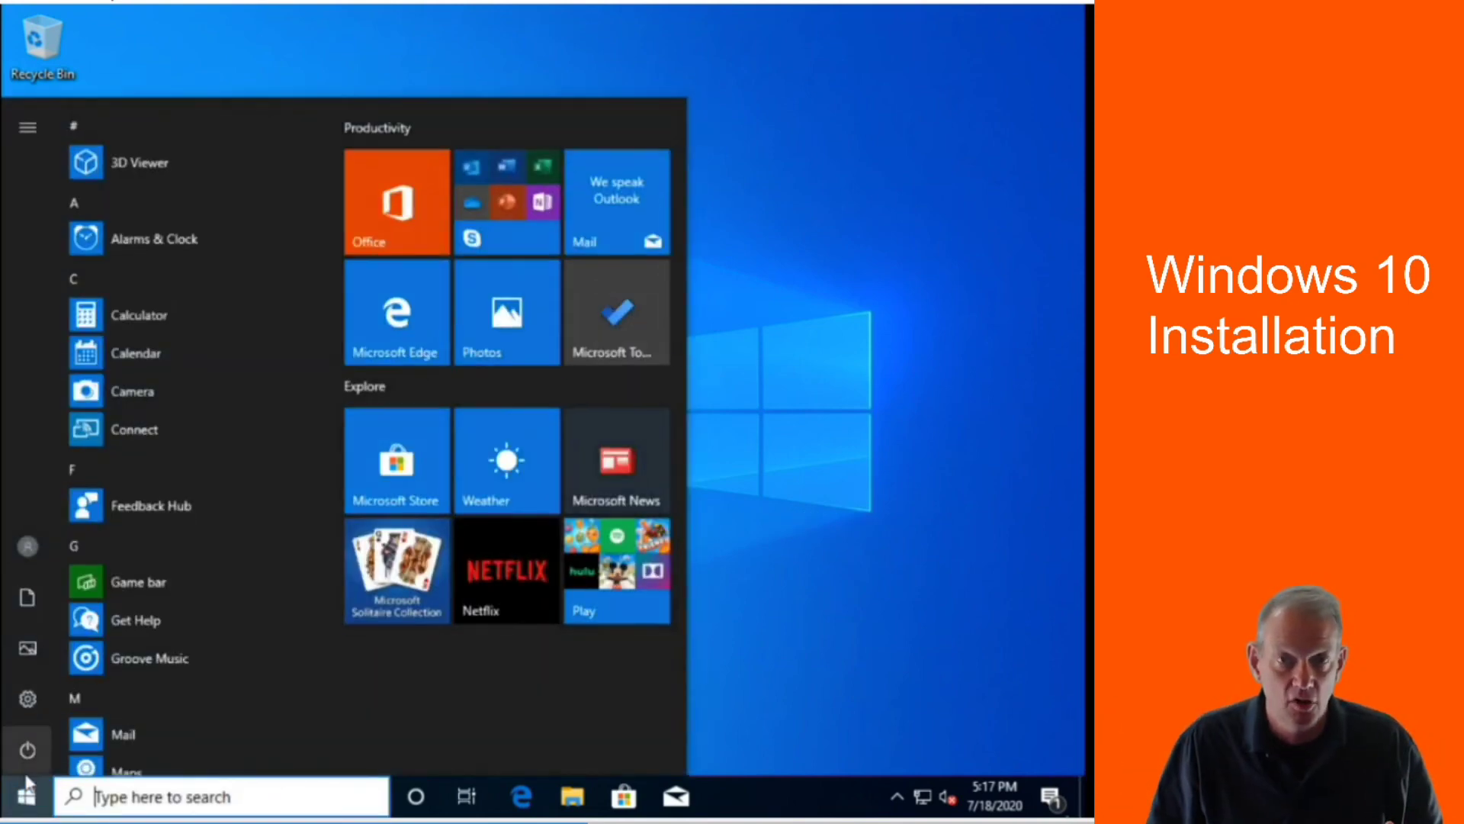
click(24, 754)
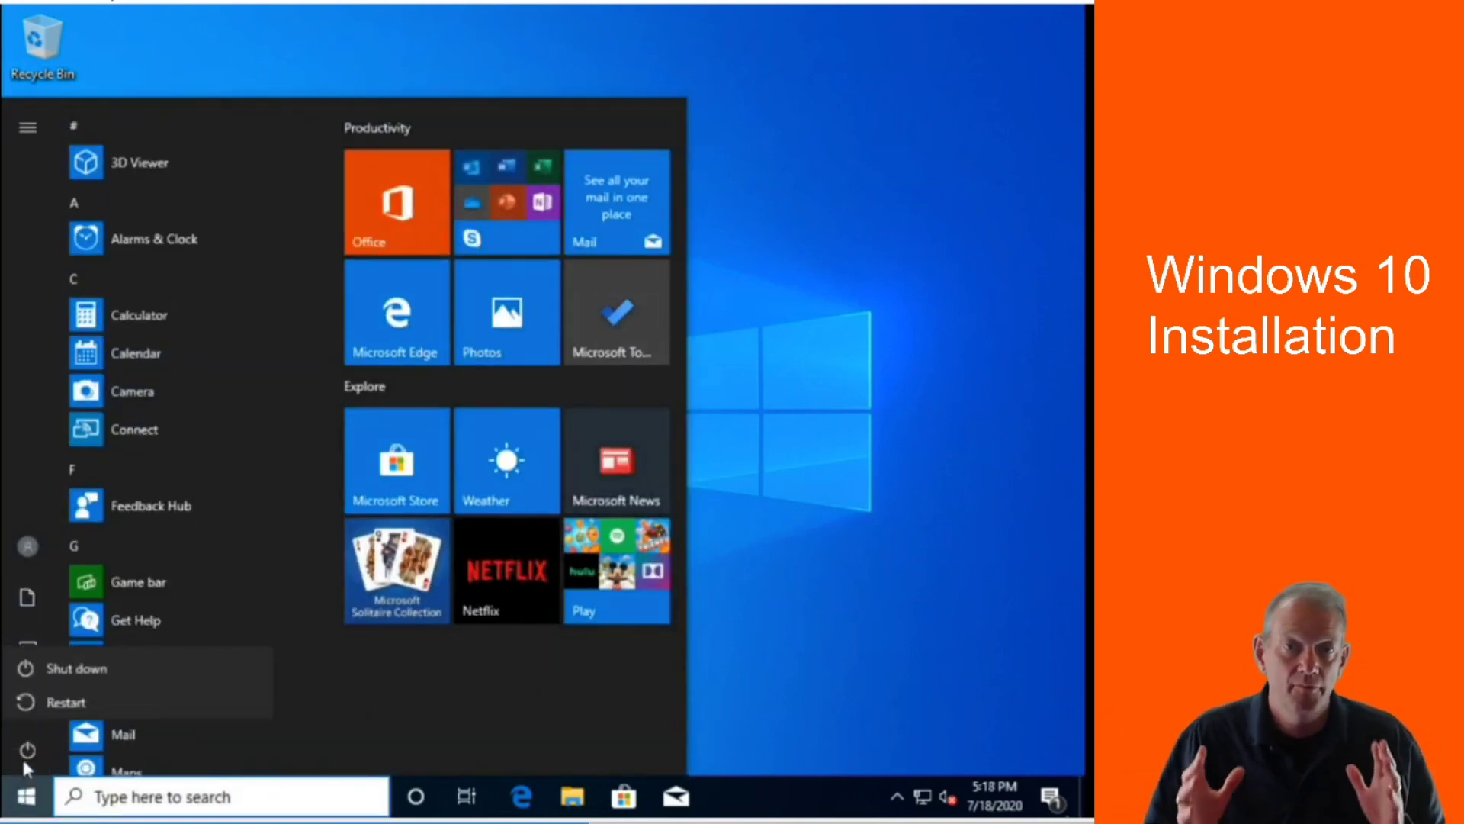
click(68, 664)
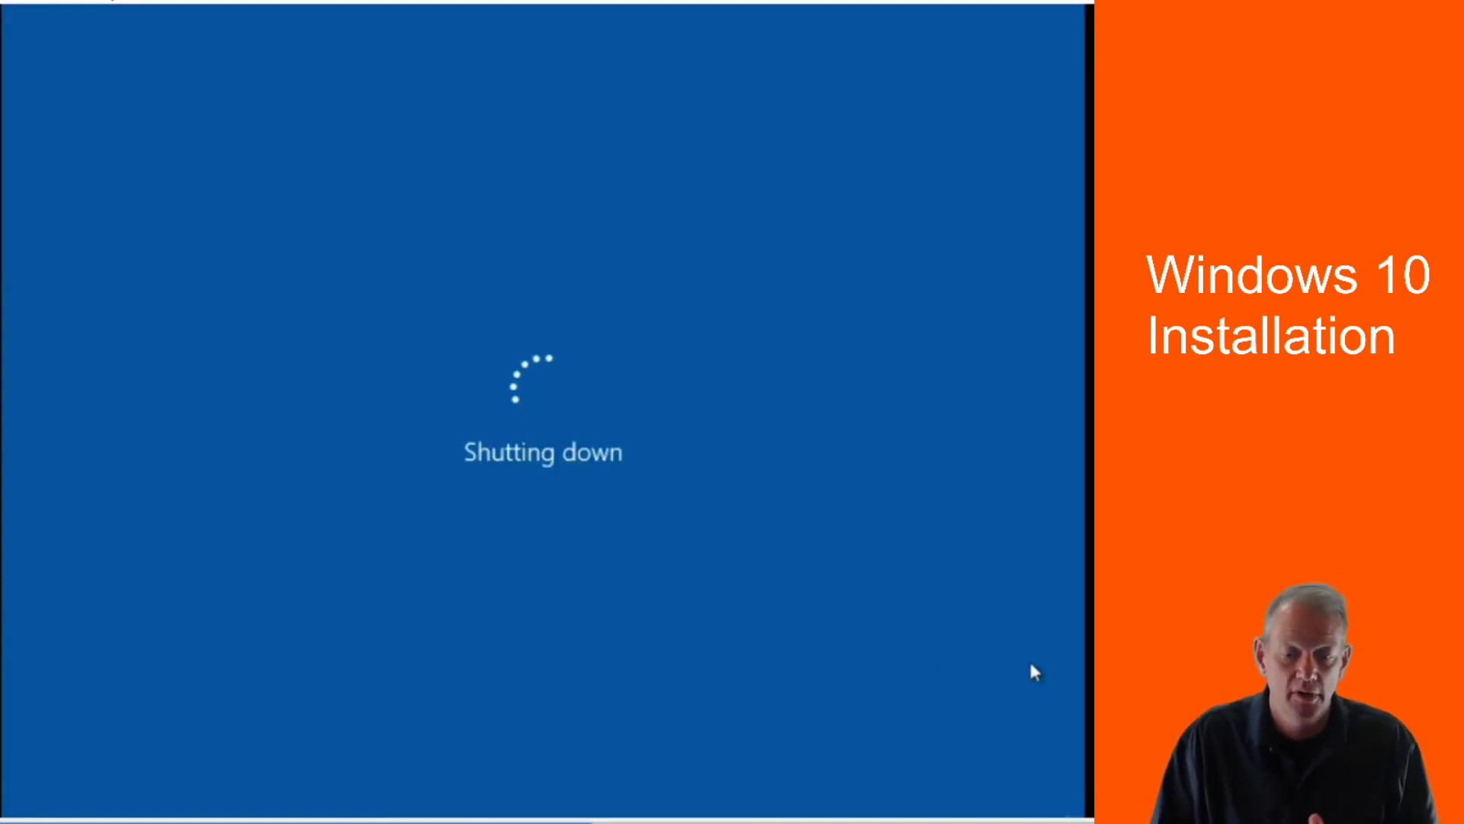